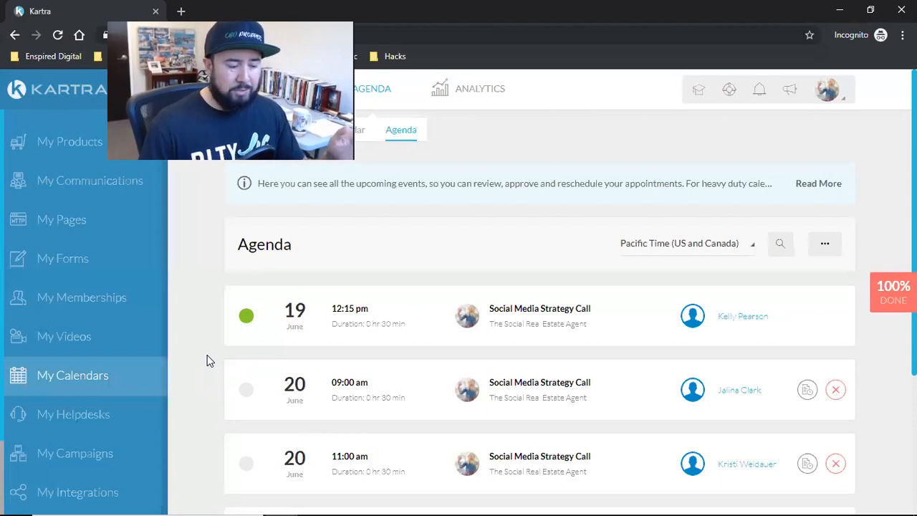
# Switch to the other browser window and review the Facebook, Instagram and LinkedIn profile pages.
pyautogui.moveTo(281, 502)
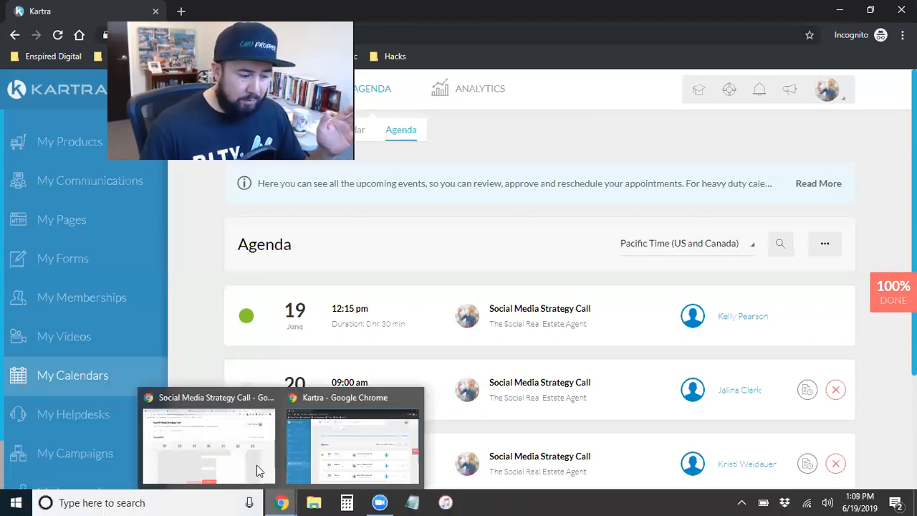
pyautogui.click(259, 471)
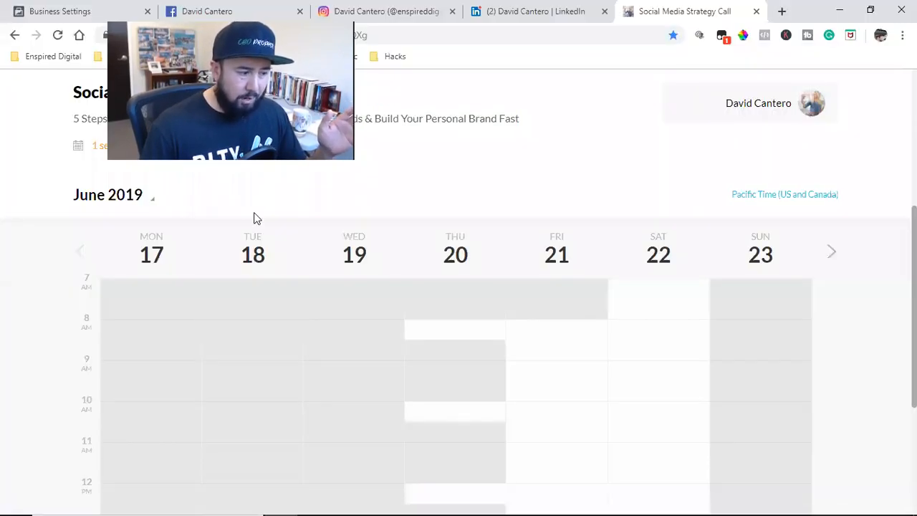
pyautogui.click(227, 16)
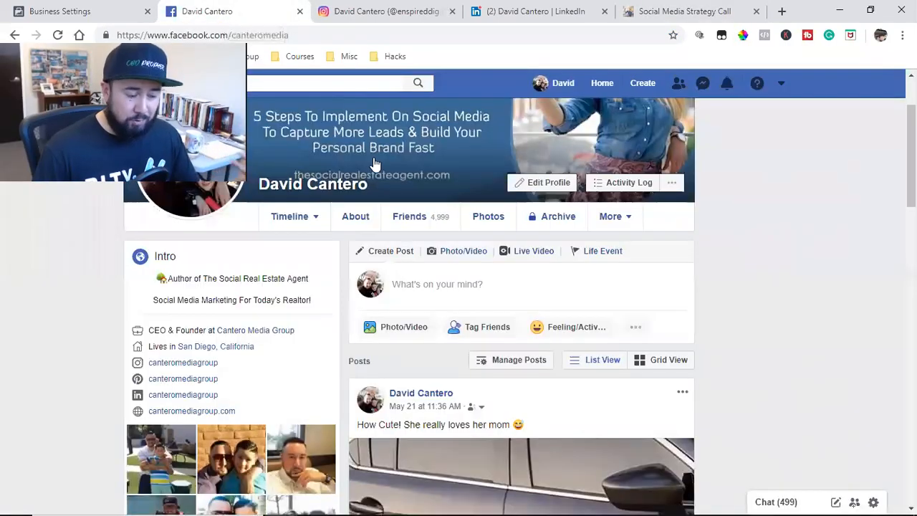
pyautogui.scroll(2, 376, 169)
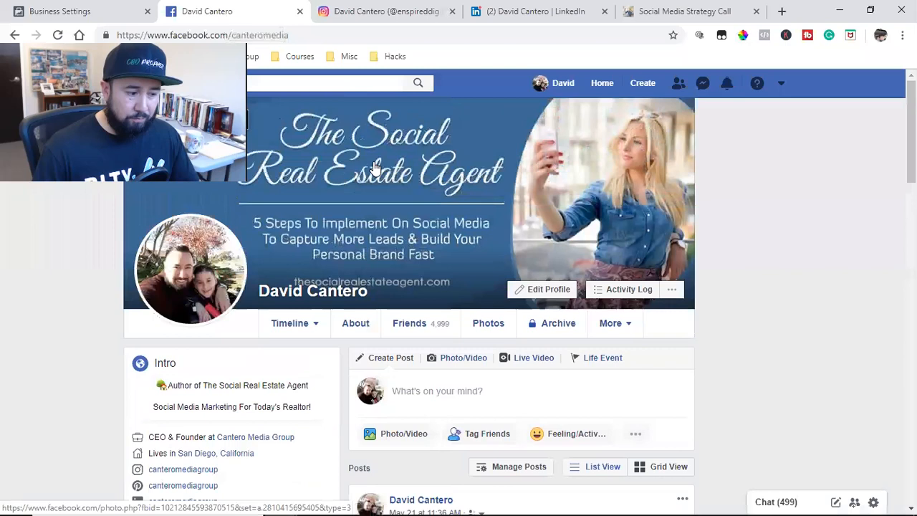
pyautogui.click(386, 7)
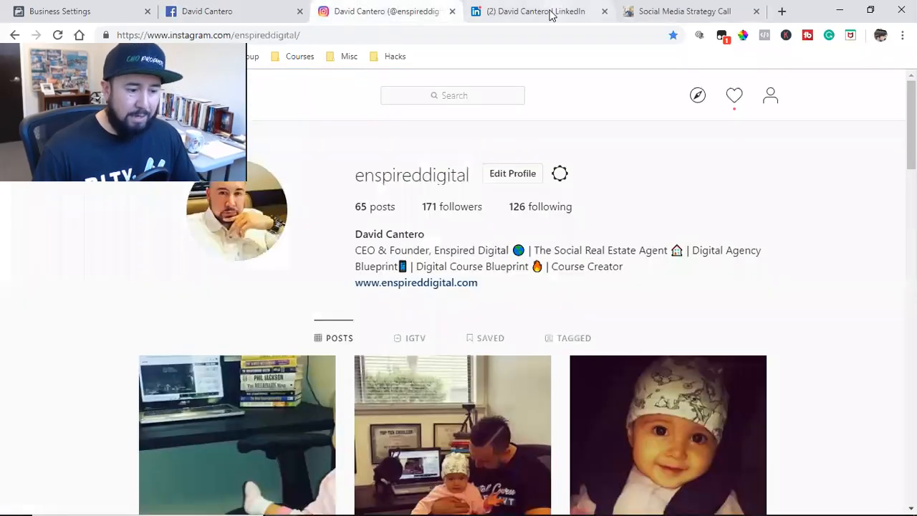
pyautogui.click(551, 13)
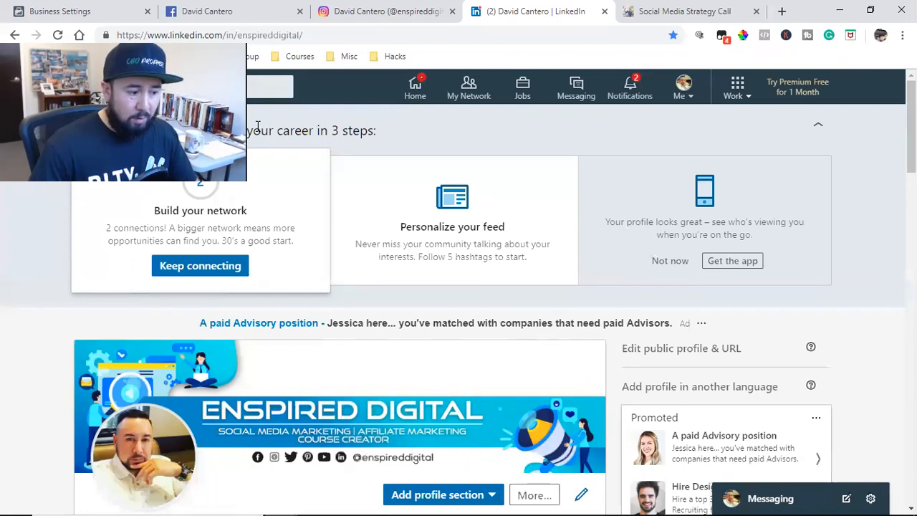
pyautogui.click(272, 10)
pyautogui.click(433, 8)
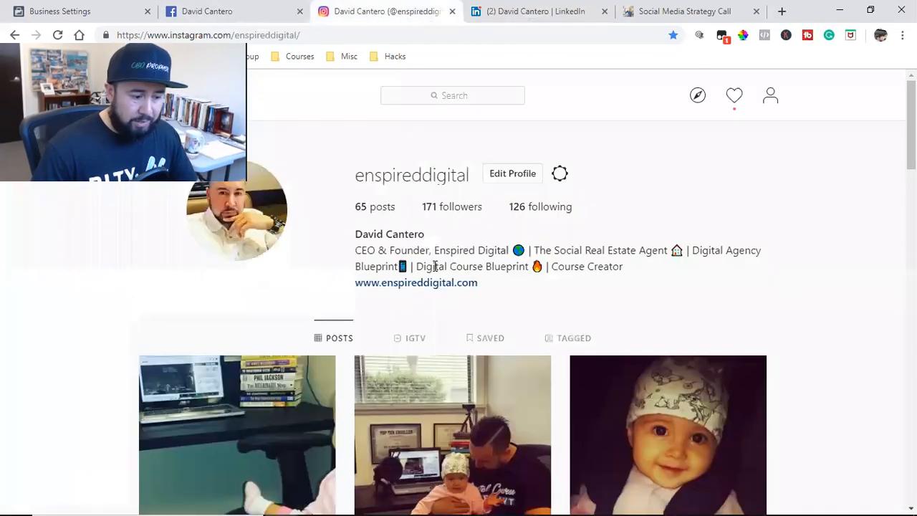
pyautogui.click(560, 9)
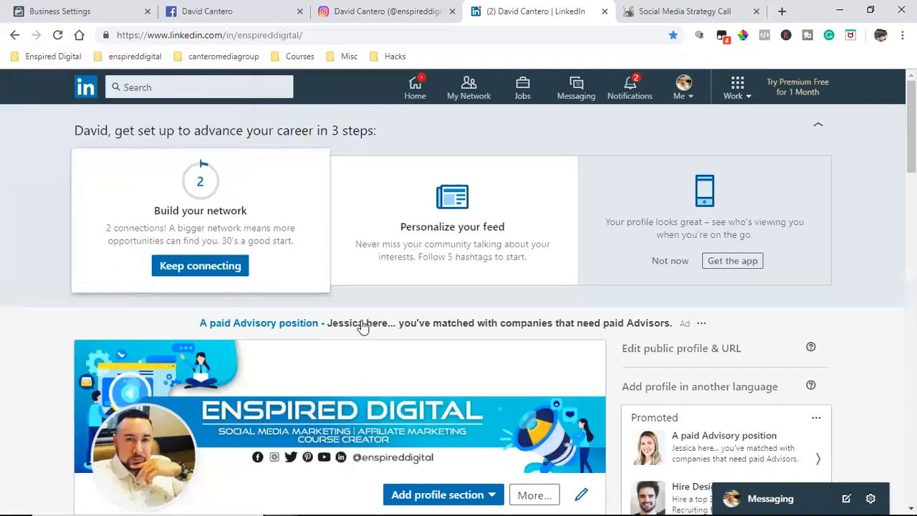
# Switch to the Kartra window and review the upcoming appointments in the agenda.
pyautogui.press('super')
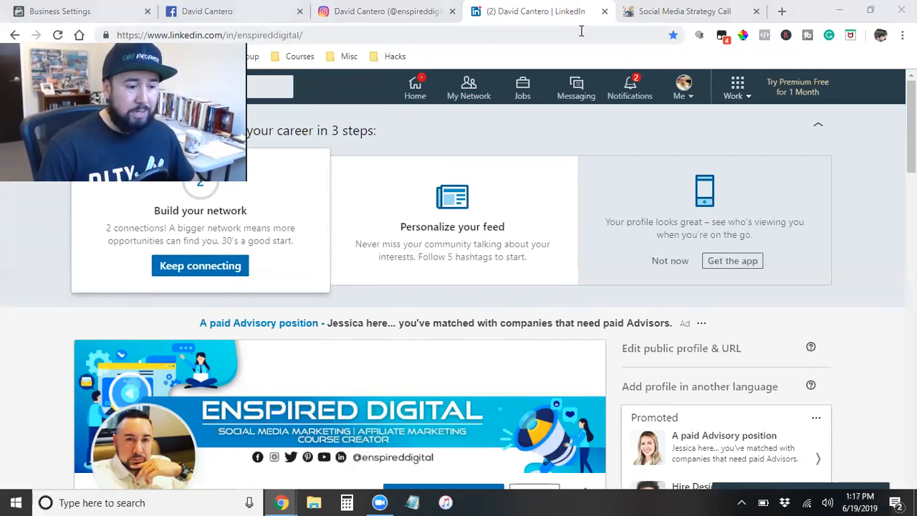
pyautogui.moveTo(283, 502)
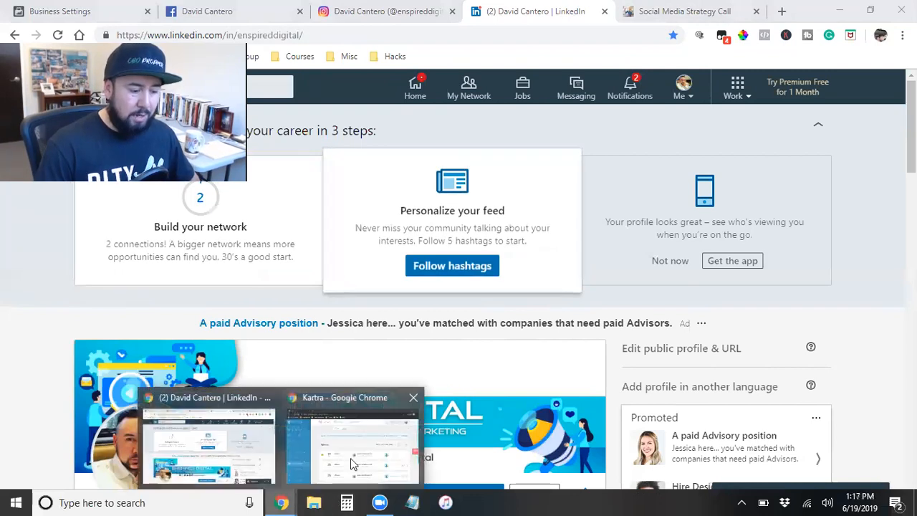
pyautogui.click(351, 458)
pyautogui.scroll(-2, 310, 330)
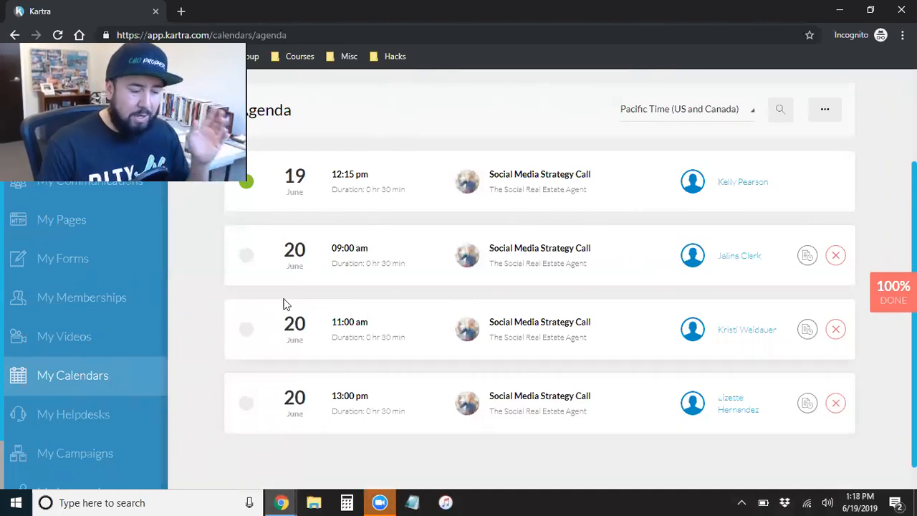
pyautogui.moveTo(282, 502)
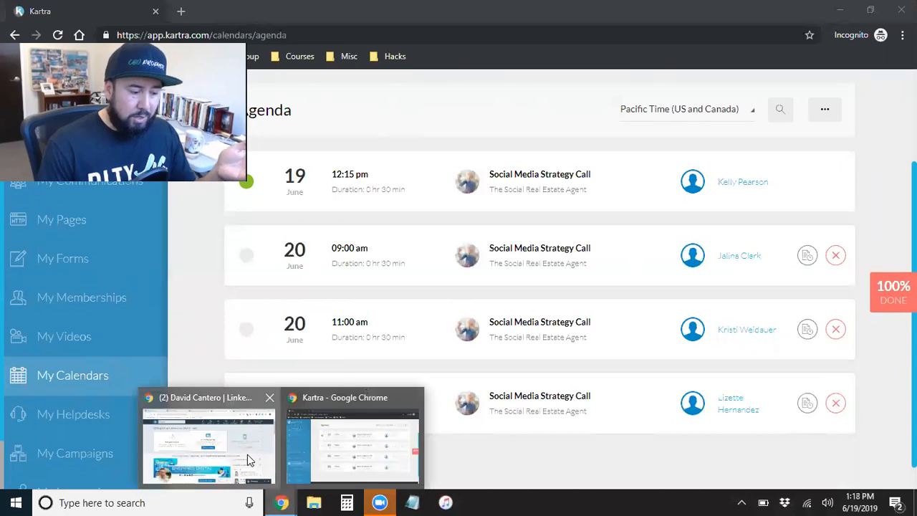
pyautogui.click(247, 454)
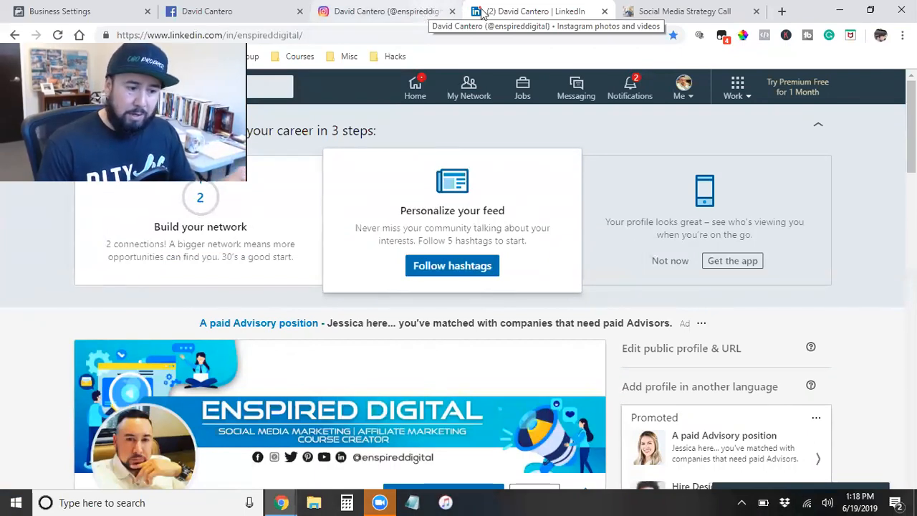
pyautogui.click(645, 12)
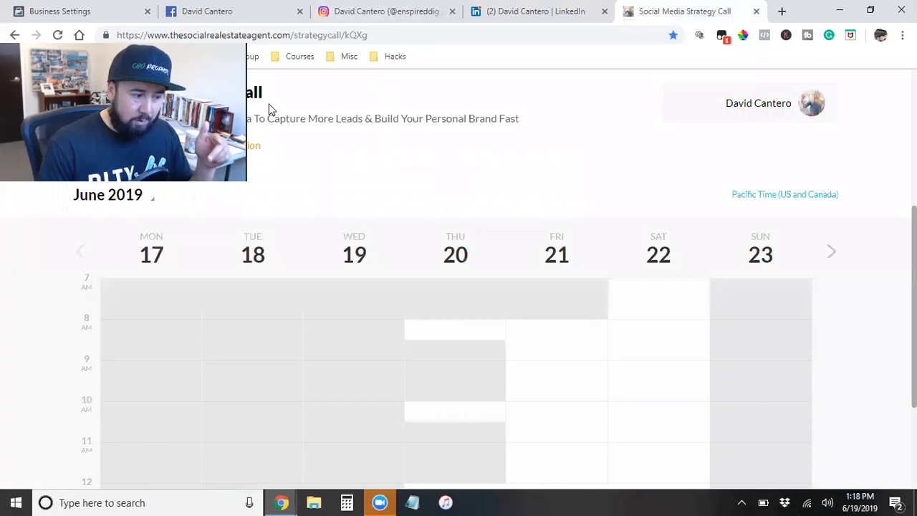
pyautogui.scroll(1, 267, 107)
pyautogui.click(265, 35)
pyautogui.click(261, 35)
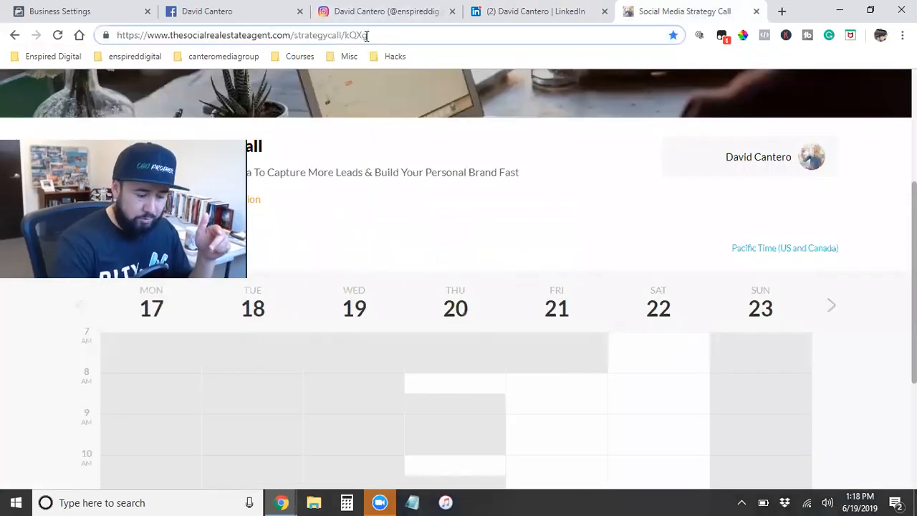
pyautogui.press('BackSpace')
pyautogui.press('BackSpace')
pyautogui.press('BackSpace')
pyautogui.press('BackSpace')
pyautogui.press('BackSpace')
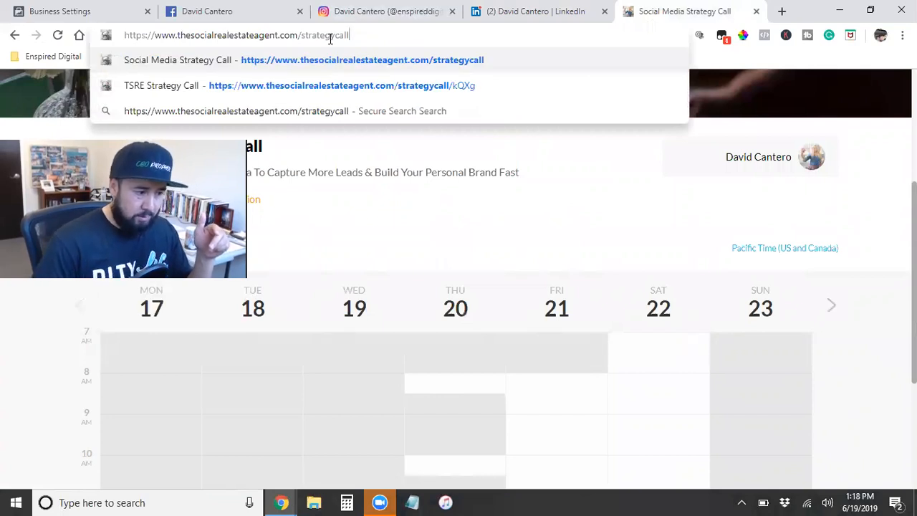
# Copy the shortened booking page address to the clipboard.
pyautogui.tripleClick(272, 36)
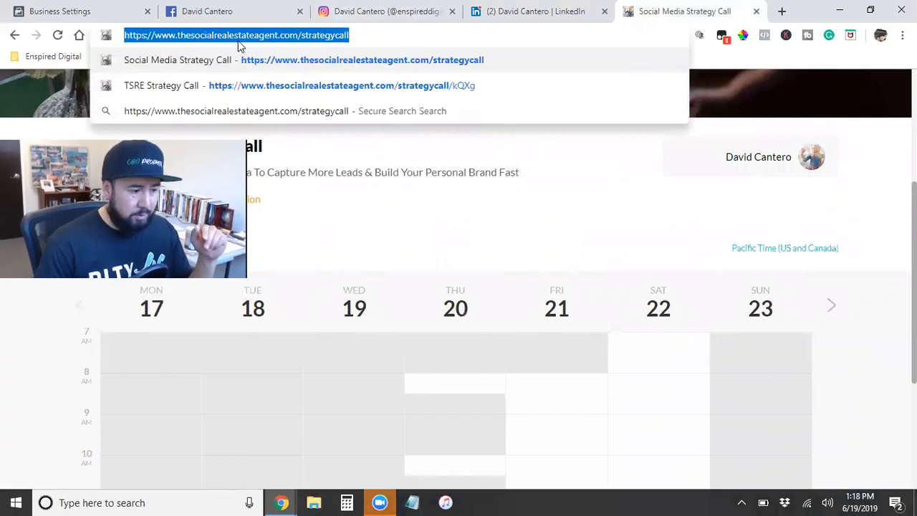
pyautogui.rightClick(252, 44)
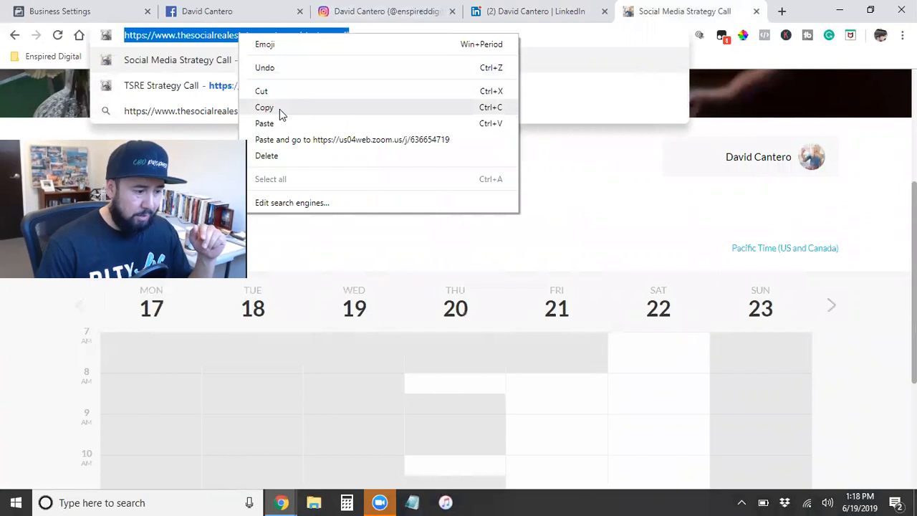
pyautogui.click(279, 108)
pyautogui.click(544, 196)
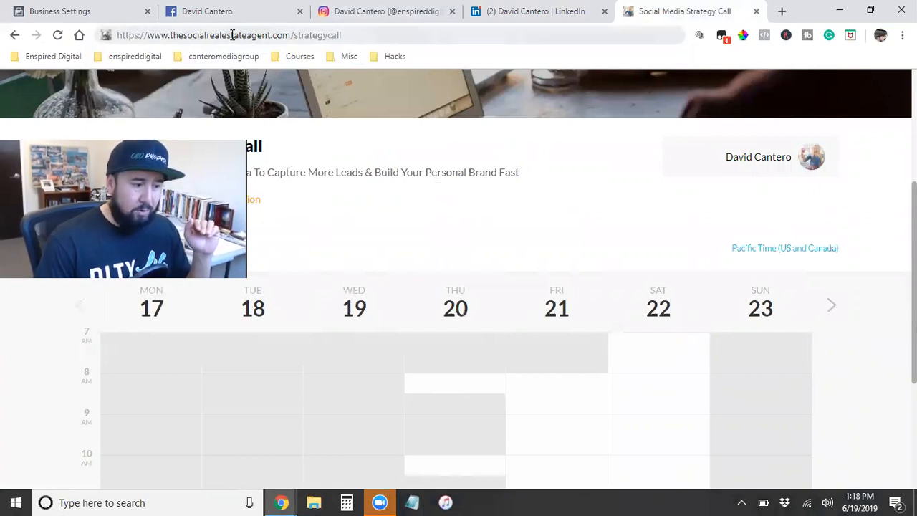
# On the Social Media Strategy Call page, choose the Thursday 20 June 08:00 am - 08:30 am slot and open its booking form.
pyautogui.click(497, 10)
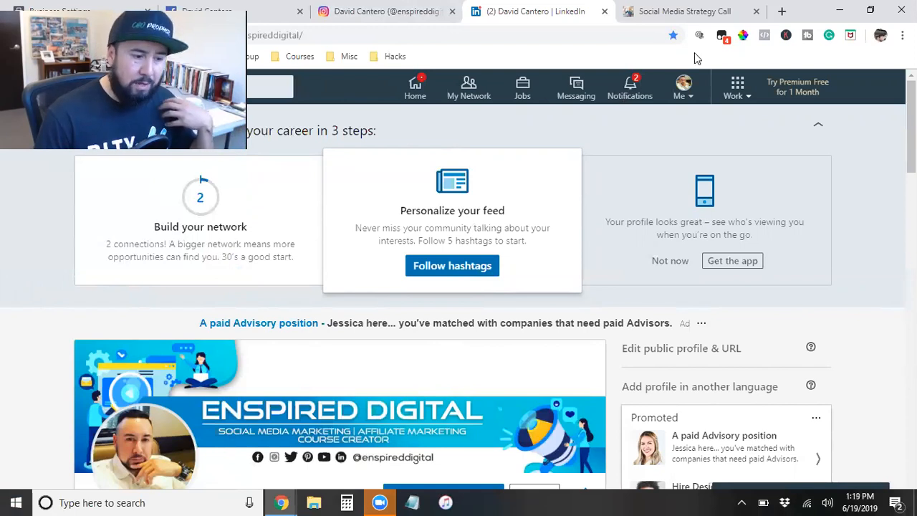
pyautogui.click(690, 8)
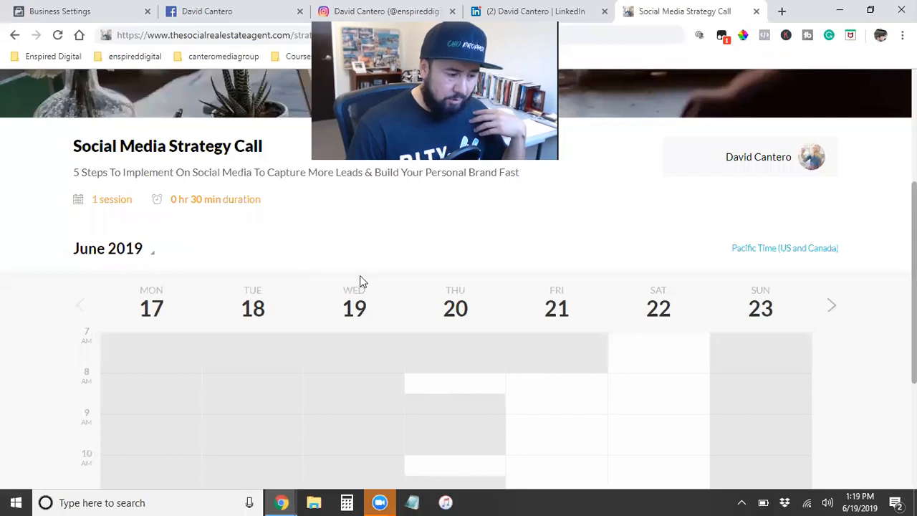
pyautogui.click(454, 384)
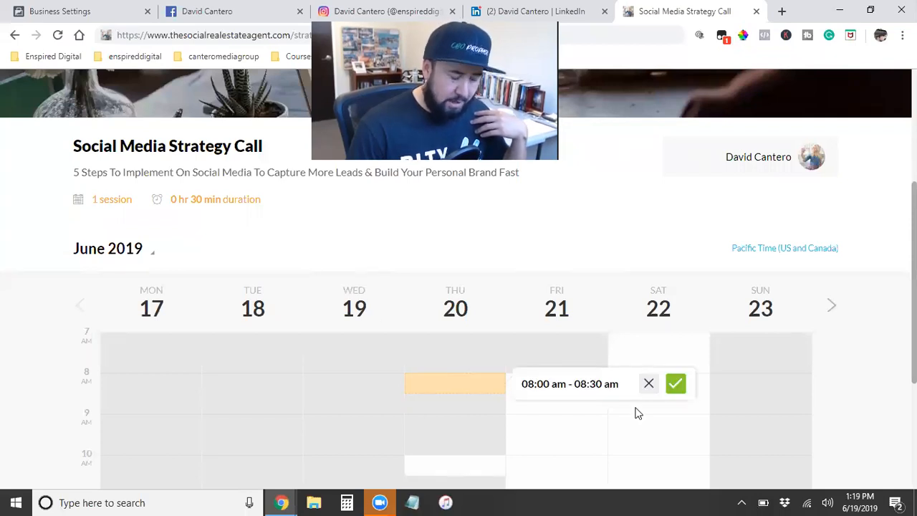
pyautogui.click(677, 385)
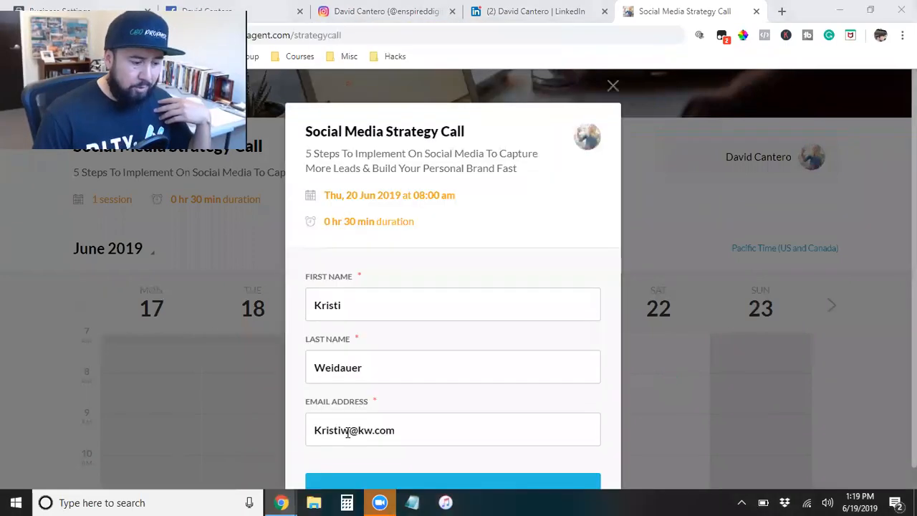
# Clear the prefilled email address, last name and first name from the booking form.
pyautogui.tripleClick(348, 431)
pyautogui.press('BackSpace')
pyautogui.click(329, 366)
pyautogui.doubleClick(329, 367)
pyautogui.press('BackSpace')
pyautogui.doubleClick(337, 313)
pyautogui.press('BackSpace')
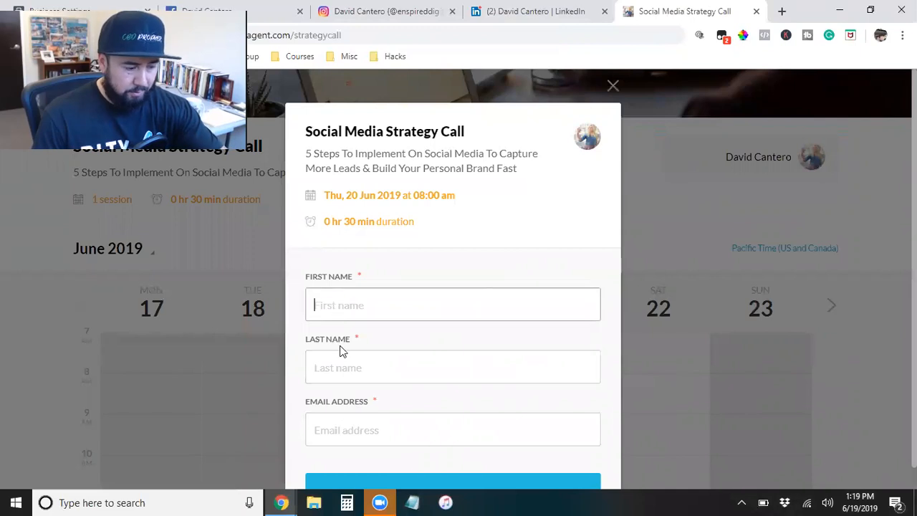
pyautogui.scroll(-1, 418, 452)
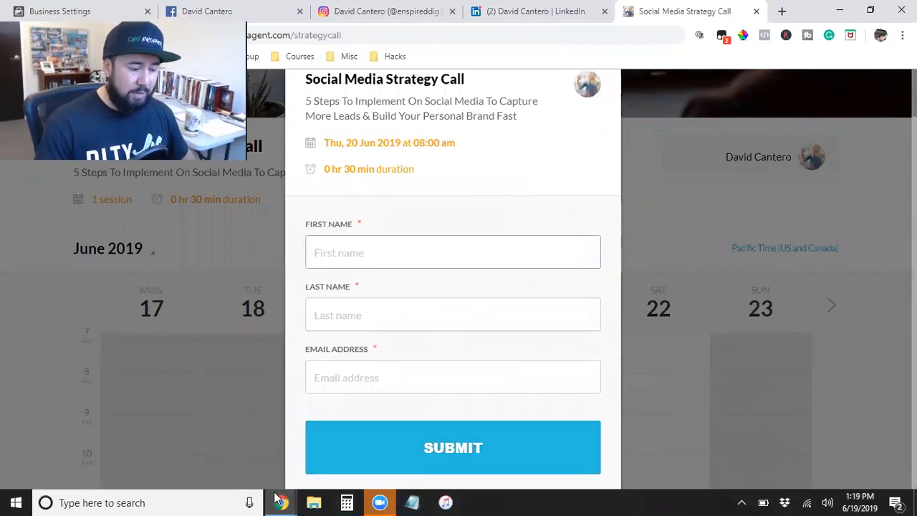
# Switch to the Kartra window and open the Enspired Digital calendar for editing.
pyautogui.moveTo(280, 502)
pyautogui.click(342, 459)
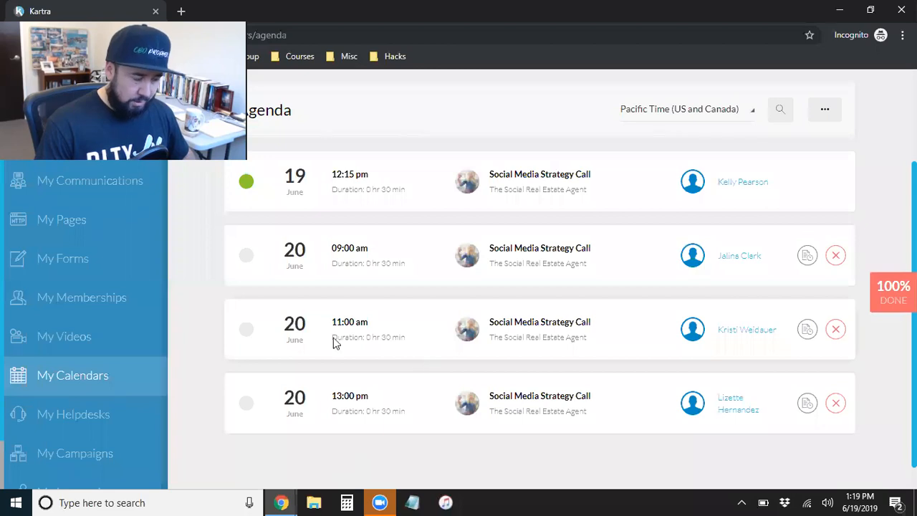
pyautogui.click(75, 380)
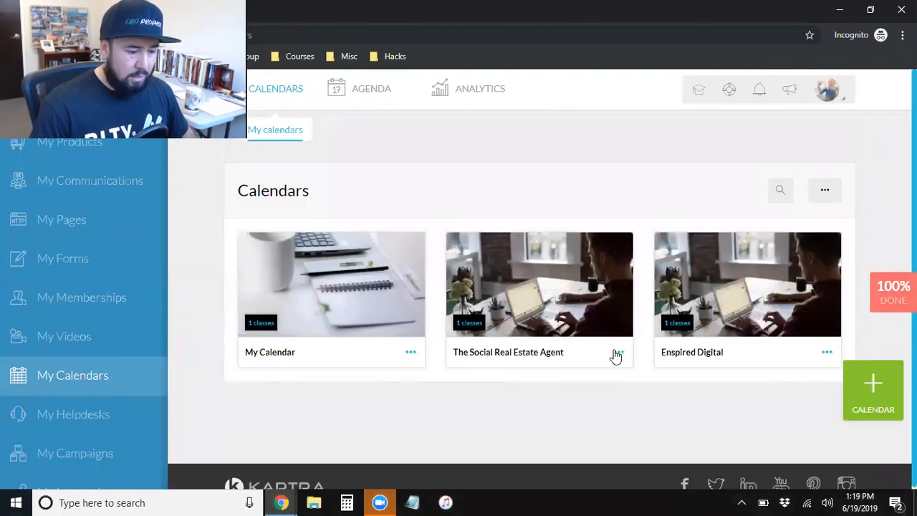
pyautogui.click(828, 354)
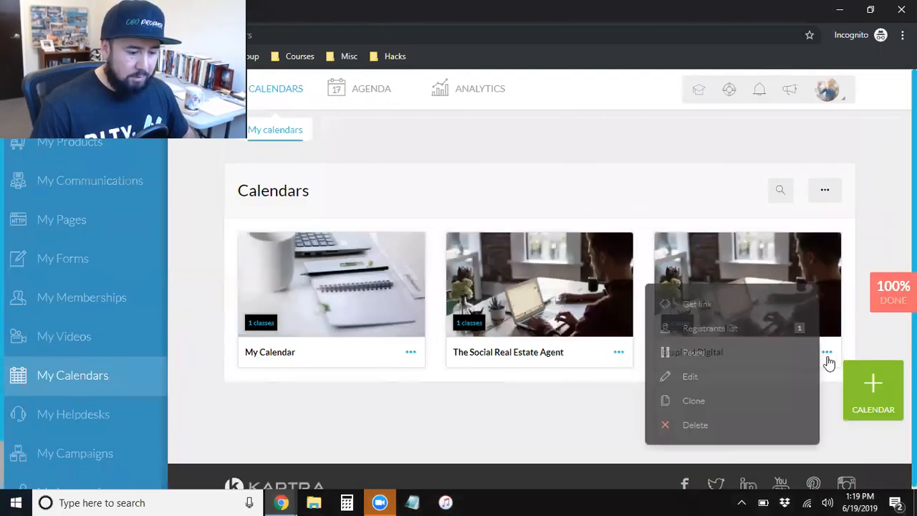
pyautogui.click(704, 378)
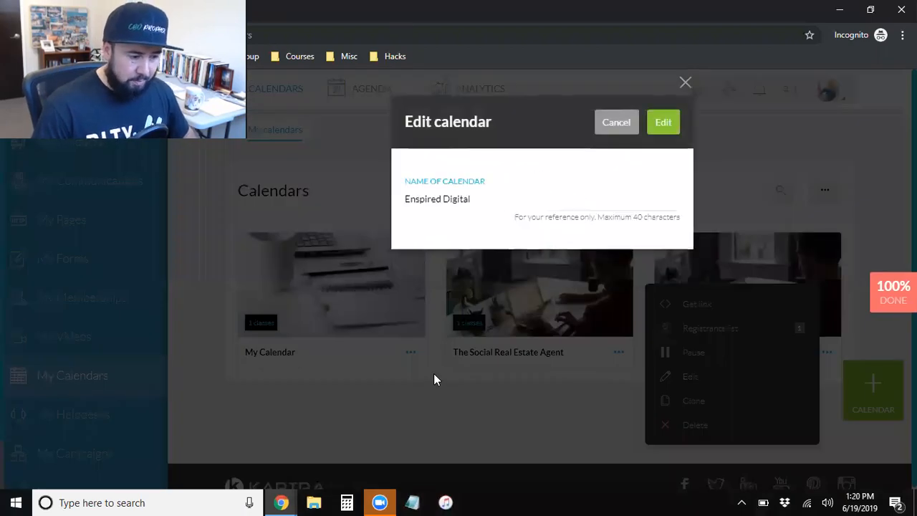
pyautogui.click(662, 122)
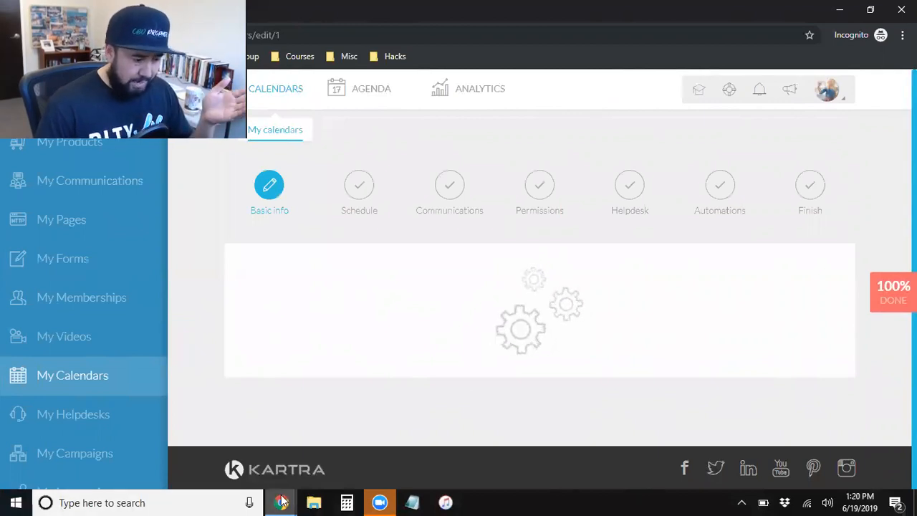
# Go back to the booking form, examine its title and description, close it and view the booking page's header.
pyautogui.click(219, 441)
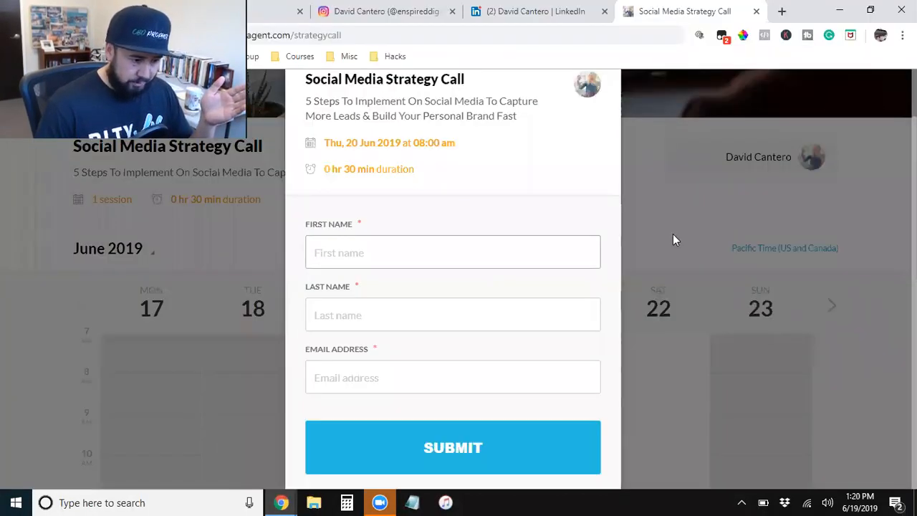
pyautogui.tripleClick(349, 135)
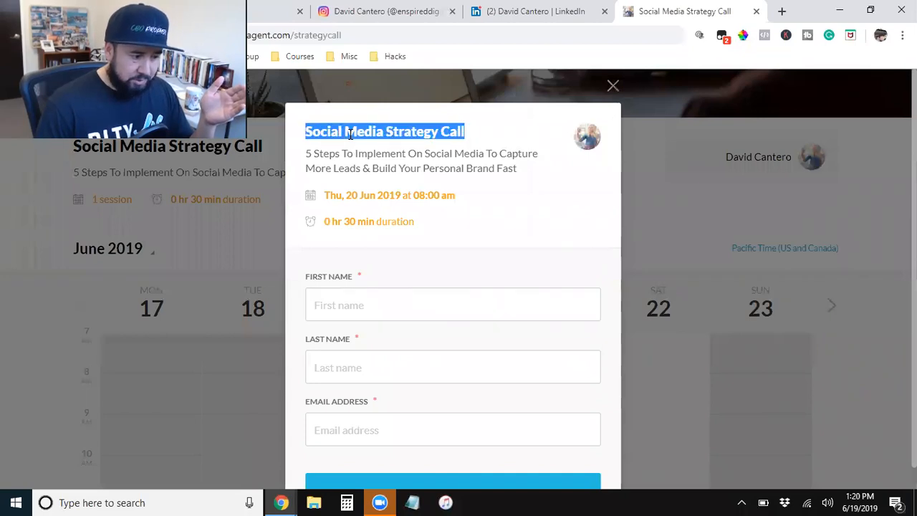
pyautogui.tripleClick(349, 153)
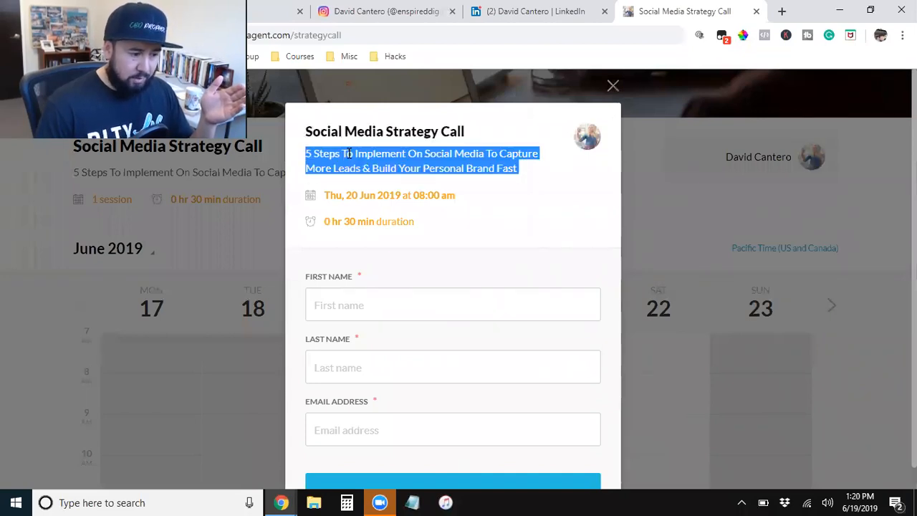
pyautogui.click(612, 87)
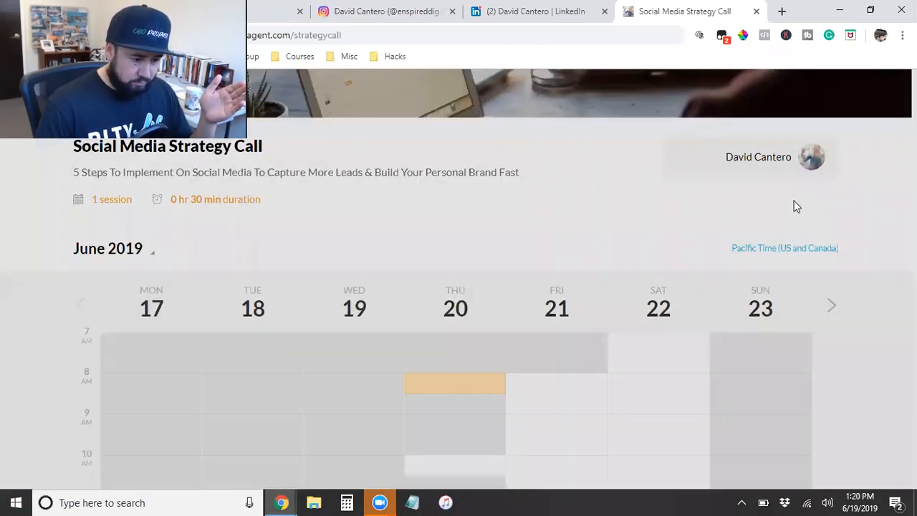
pyautogui.scroll(3, 763, 242)
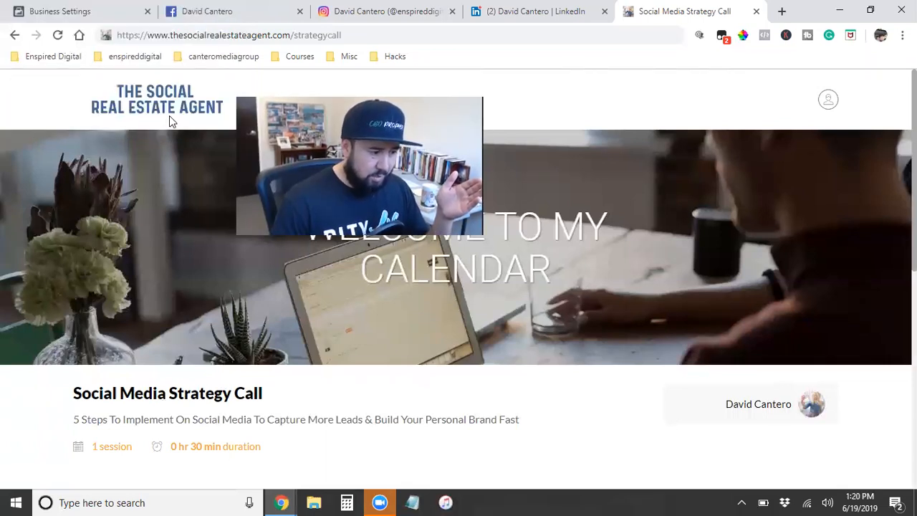
# Switch to the Kartra window, examine the calendar's header logo and custom marquee settings, and save the marquee section.
pyautogui.moveTo(282, 501)
pyautogui.click(399, 443)
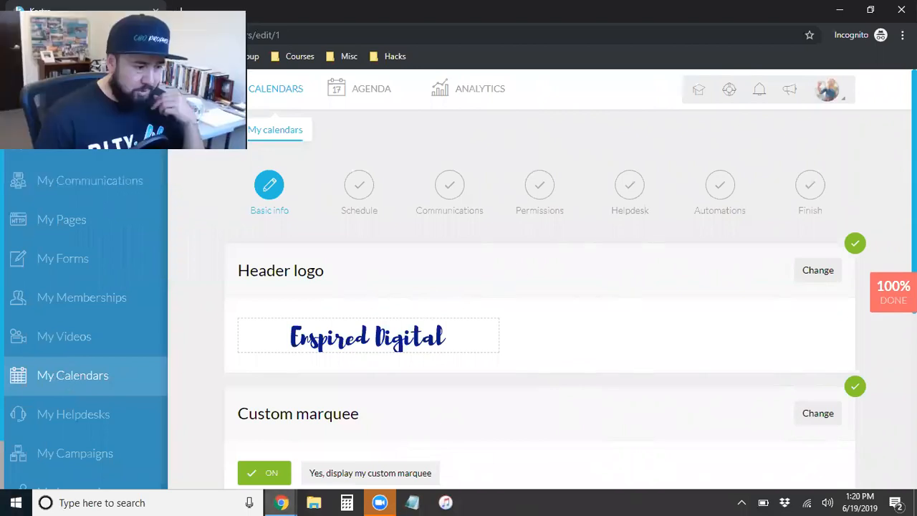
pyautogui.scroll(-1, 353, 310)
pyautogui.scroll(-2, 358, 285)
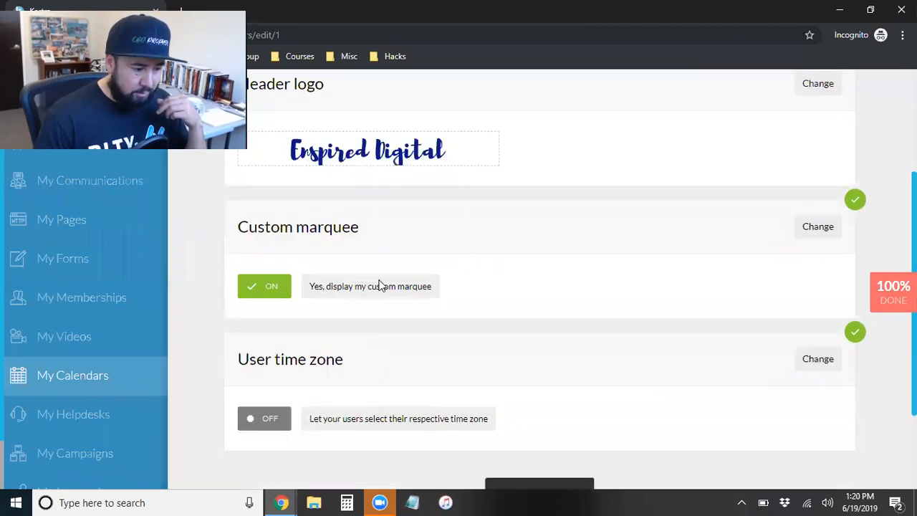
pyautogui.click(816, 212)
pyautogui.scroll(-2, 694, 361)
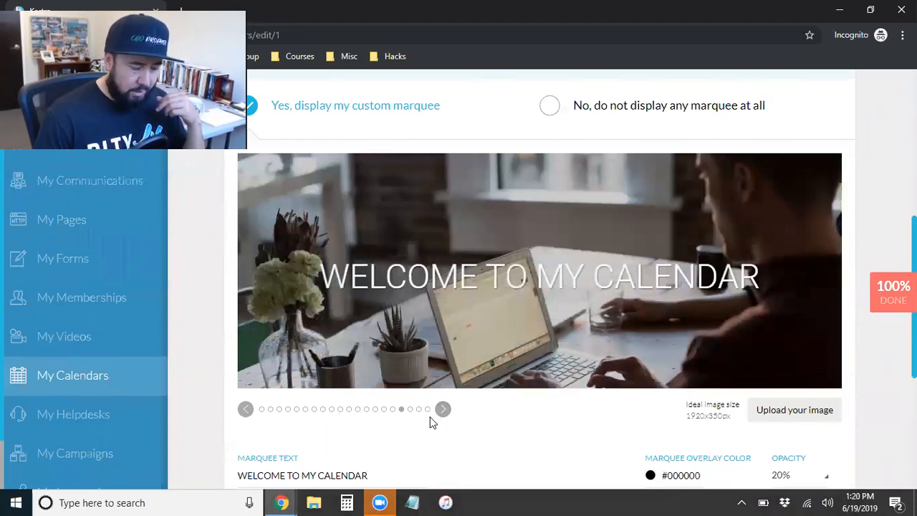
pyautogui.scroll(5, 753, 246)
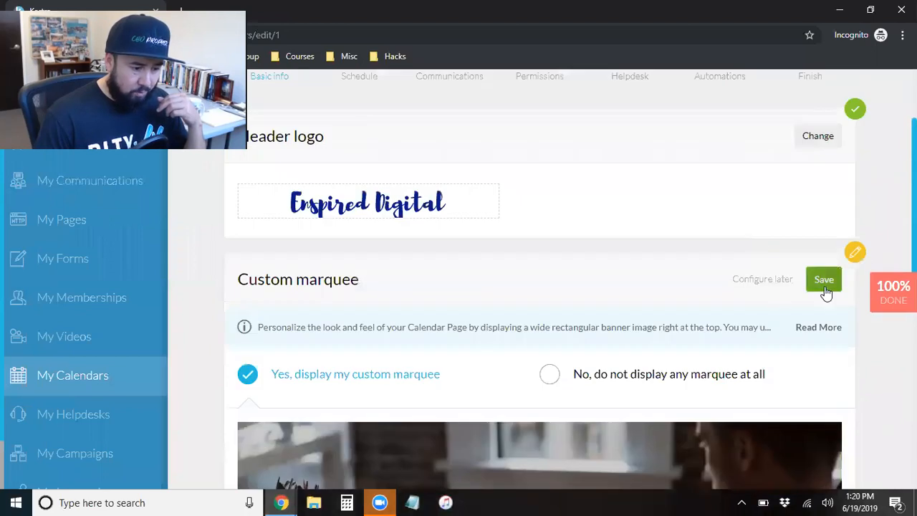
pyautogui.click(825, 287)
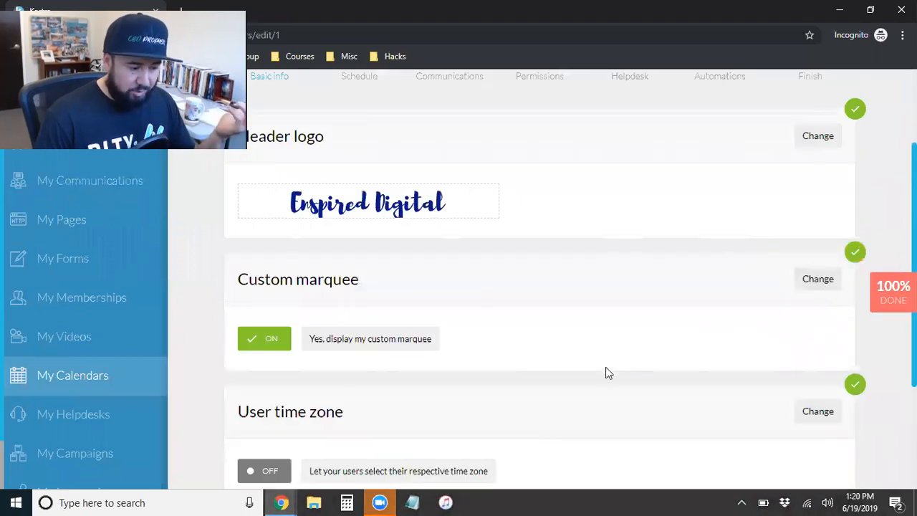
# Set the user time zone to let users select their respective time zone, save it and continue to the Schedule stage.
pyautogui.scroll(-2, 606, 372)
pyautogui.tripleClick(280, 276)
pyautogui.click(568, 292)
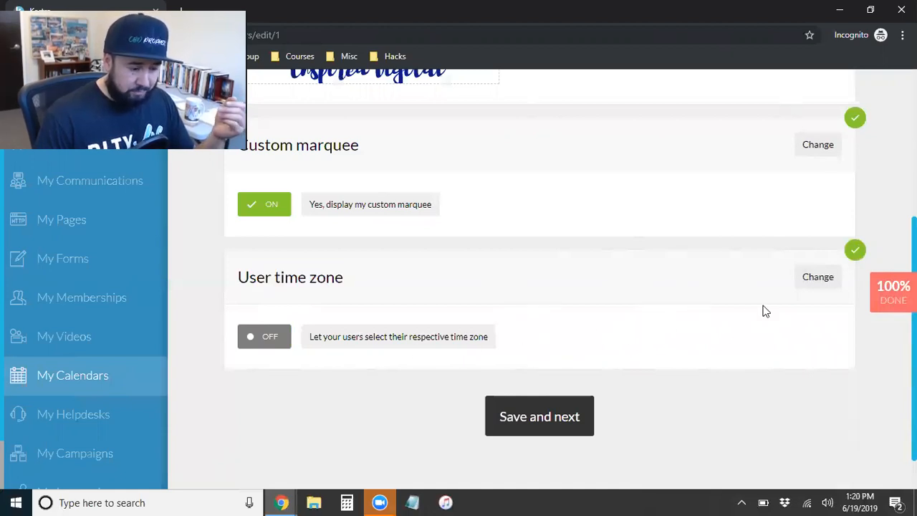
pyautogui.click(805, 281)
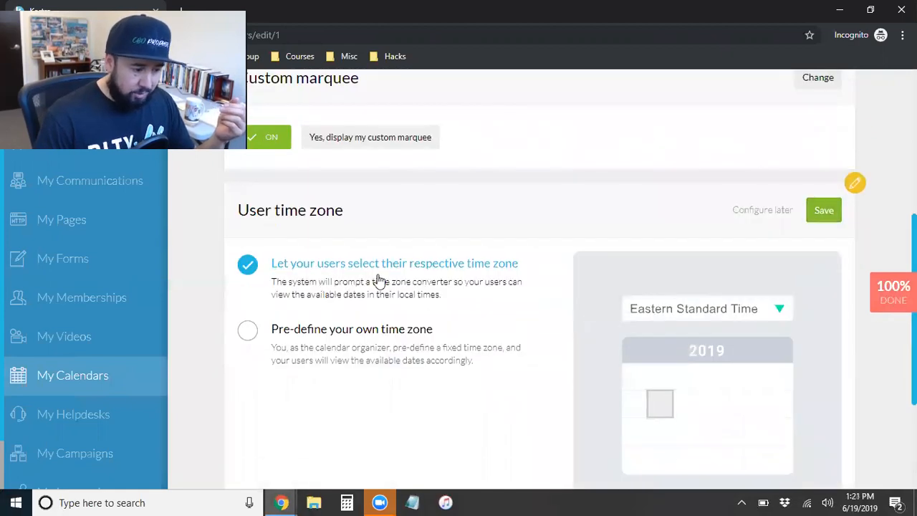
pyautogui.scroll(-2, 390, 304)
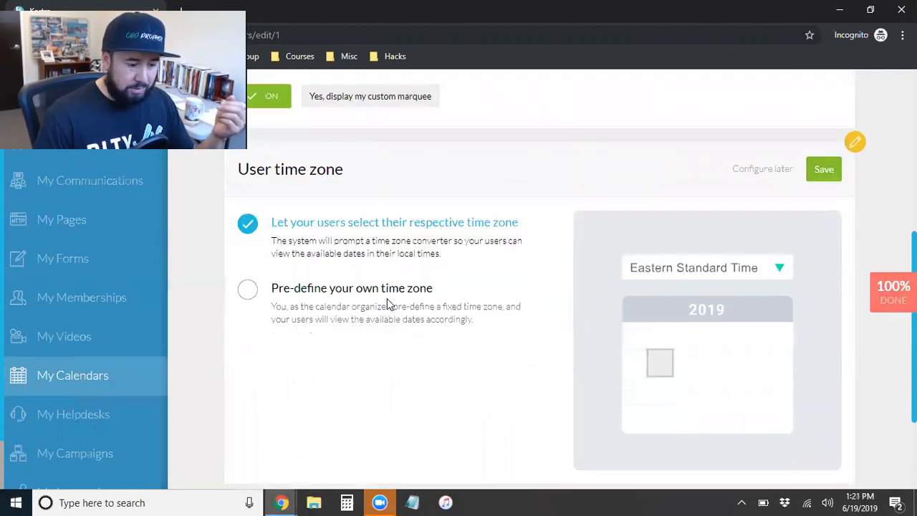
pyautogui.scroll(1, 850, 189)
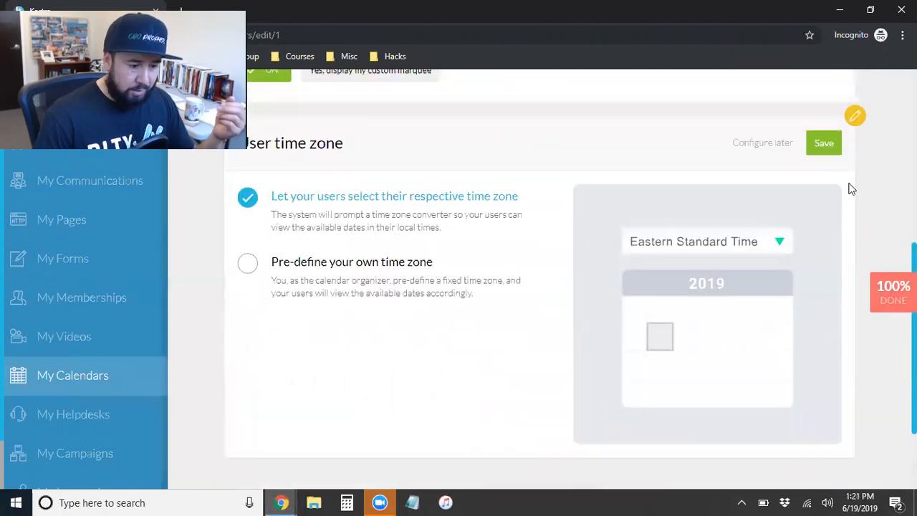
pyautogui.click(825, 149)
pyautogui.click(557, 321)
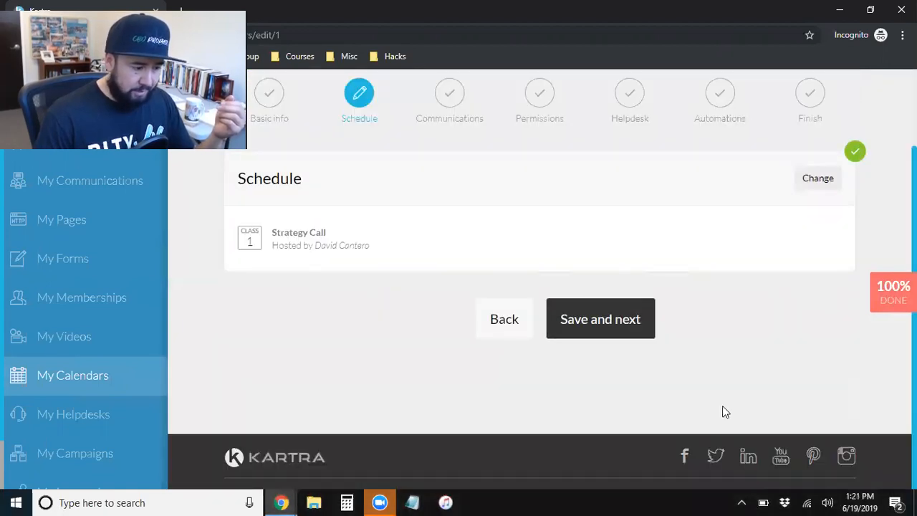
# Open the Strategy Call class schedule for editing and examine its title, description, session duration, buffer, available hours and available dates.
pyautogui.click(831, 276)
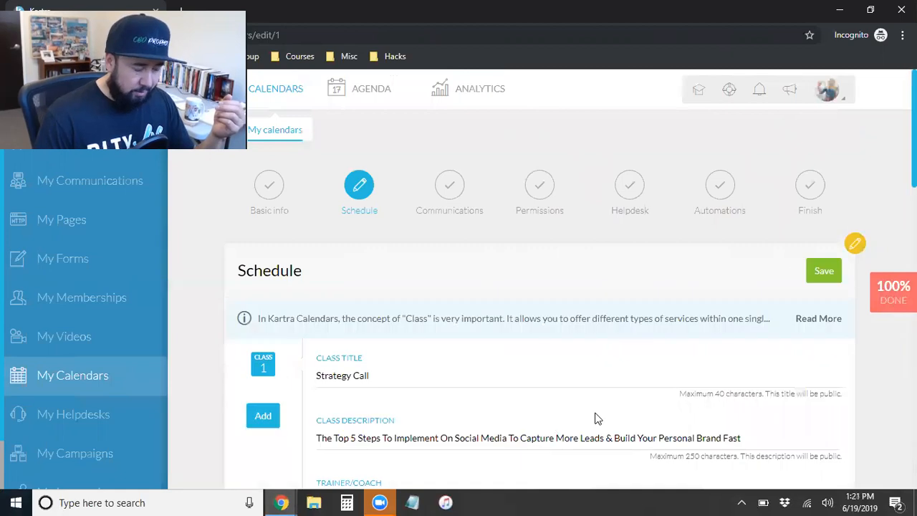
pyautogui.scroll(-1, 596, 418)
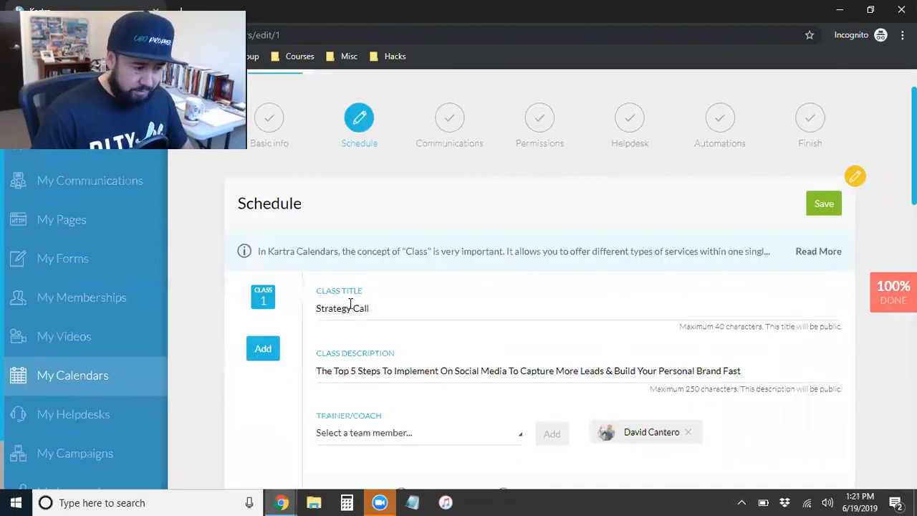
pyautogui.scroll(-1, 421, 348)
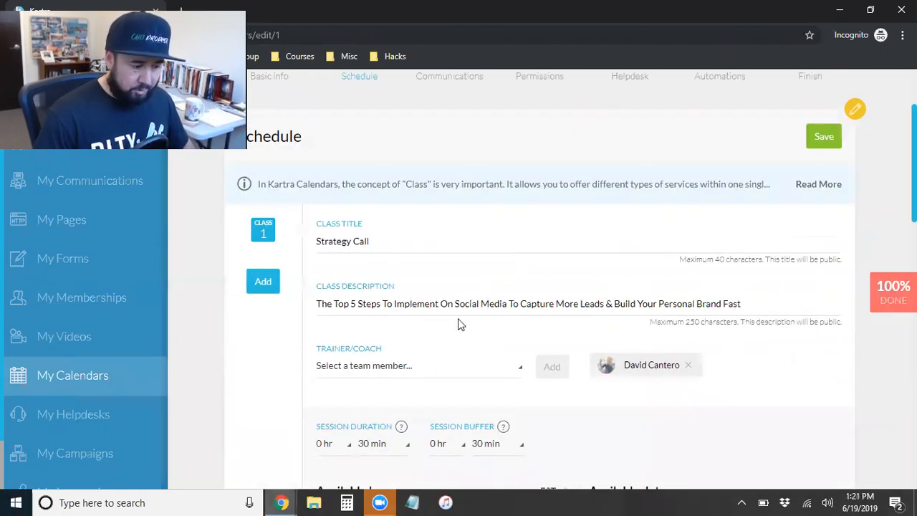
pyautogui.scroll(-1, 459, 322)
pyautogui.scroll(-2, 681, 309)
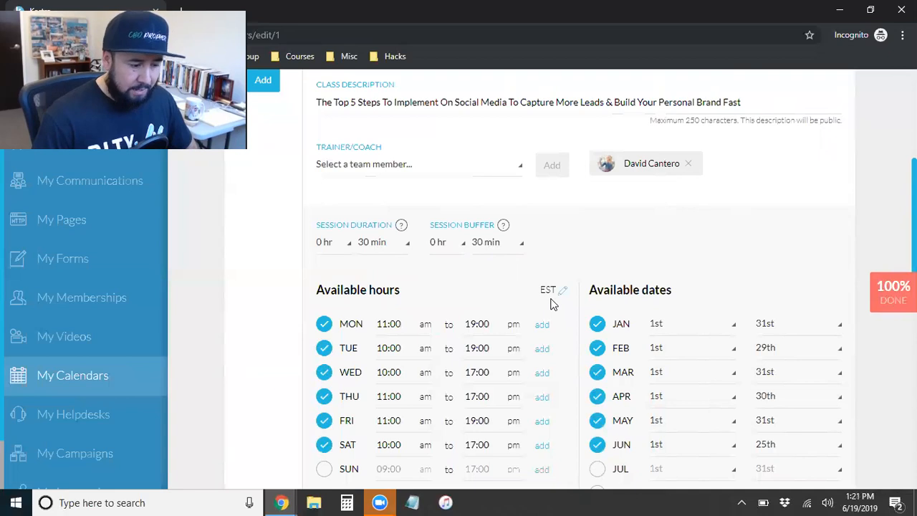
pyautogui.scroll(-1, 431, 345)
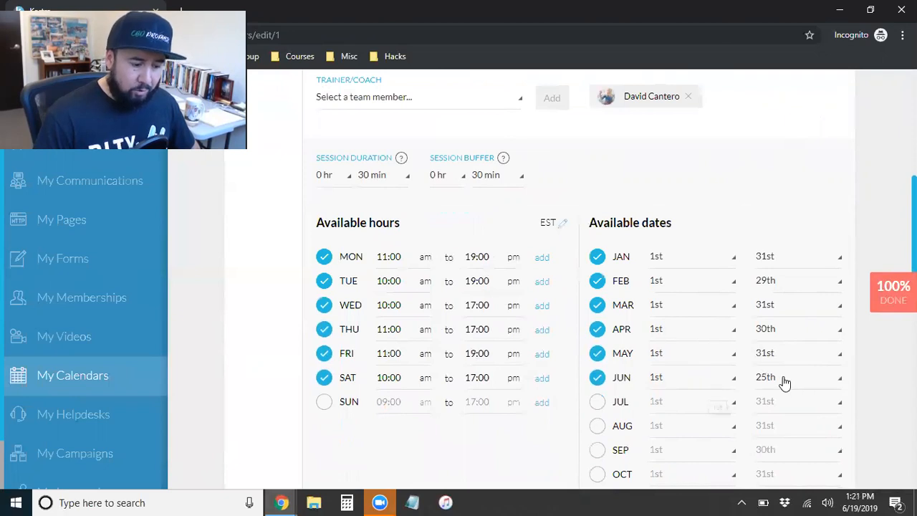
pyautogui.scroll(-1, 610, 365)
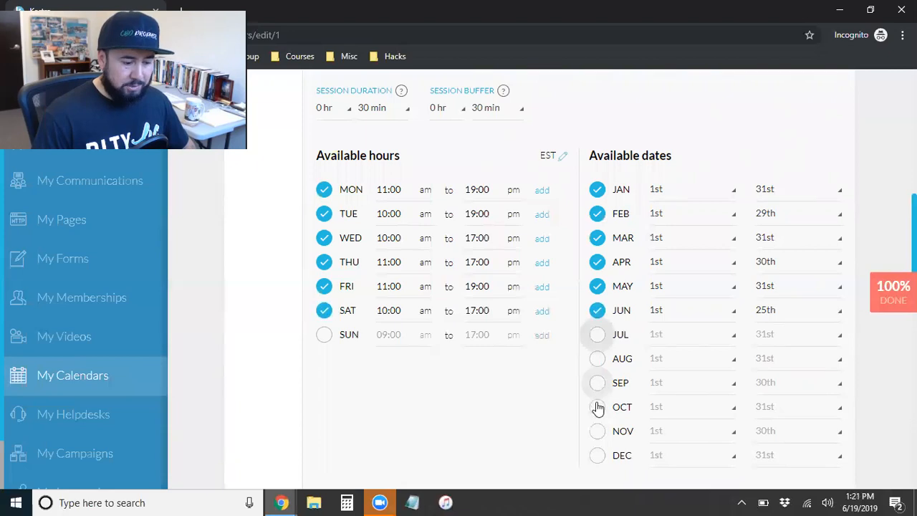
# Enable July through December in the class's available dates and disable those months again.
pyautogui.click(597, 456)
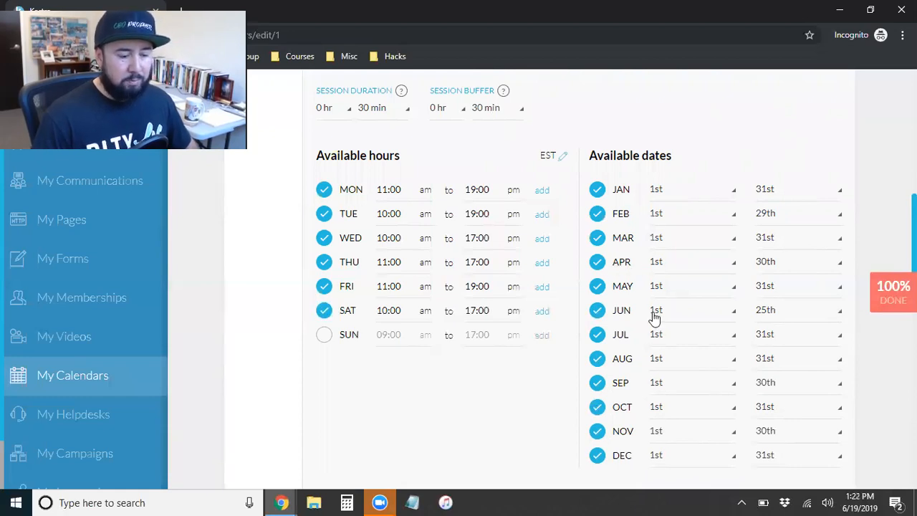
pyautogui.click(598, 335)
pyautogui.click(598, 362)
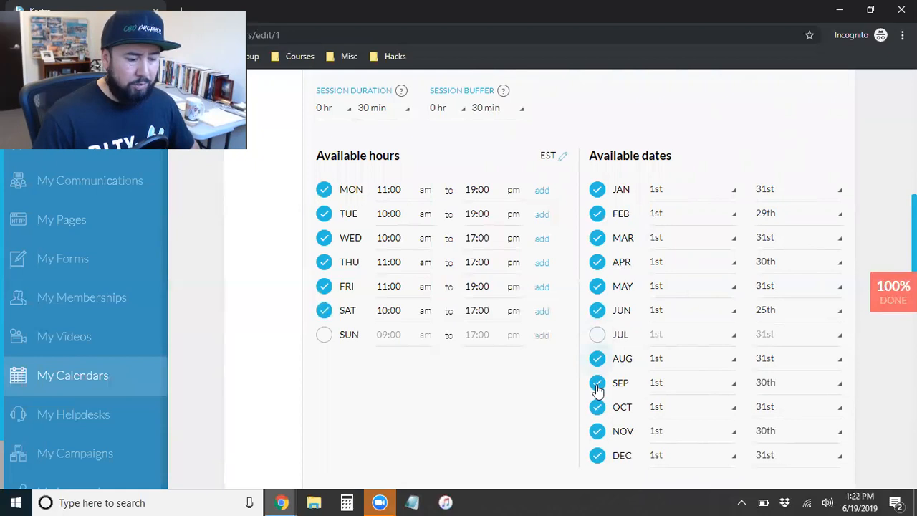
pyautogui.click(597, 457)
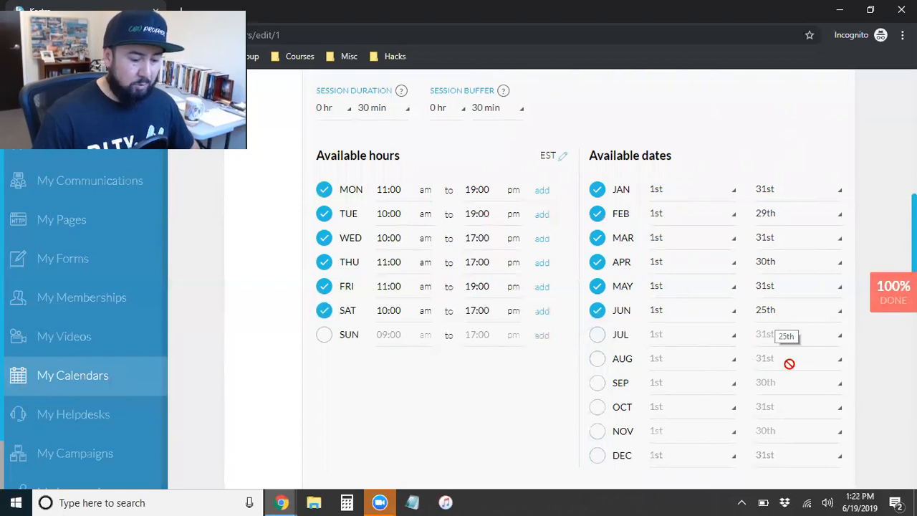
# Browse the end-day choices for June in the available dates and close the list without picking one.
pyautogui.click(786, 316)
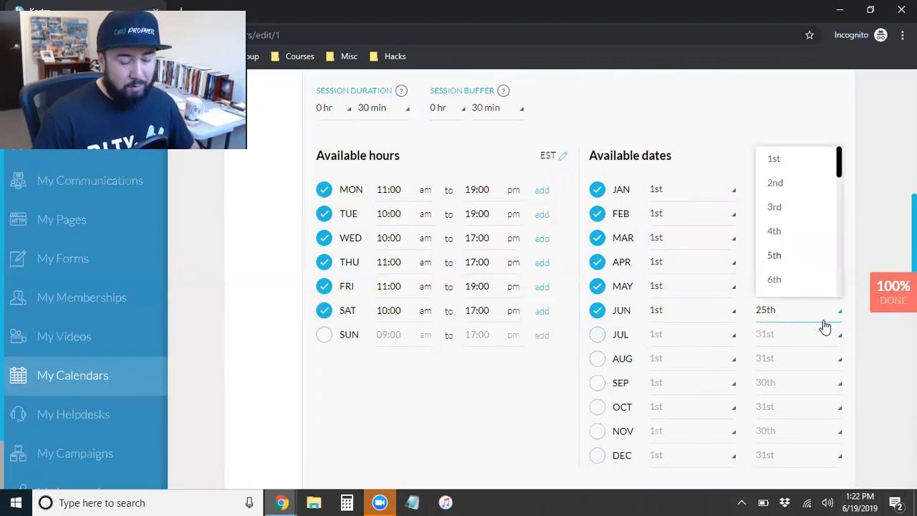
pyautogui.scroll(-4, 790, 262)
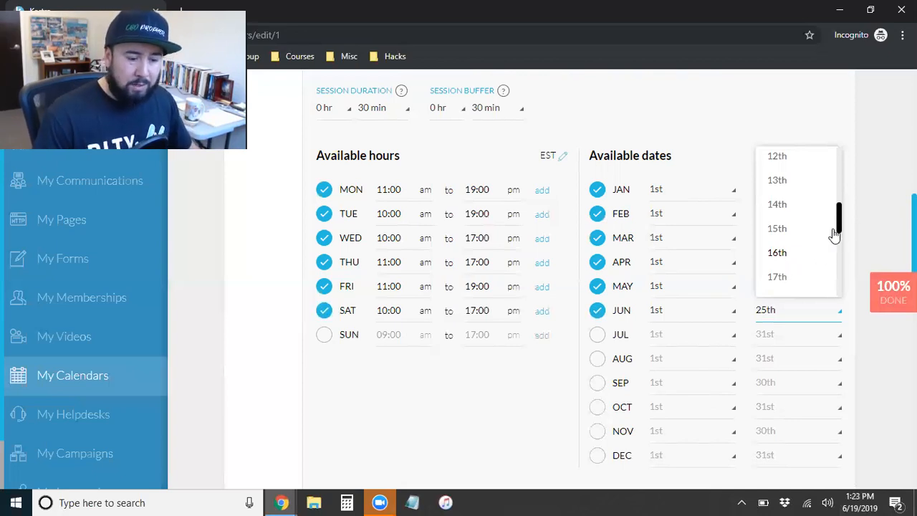
pyautogui.click(873, 213)
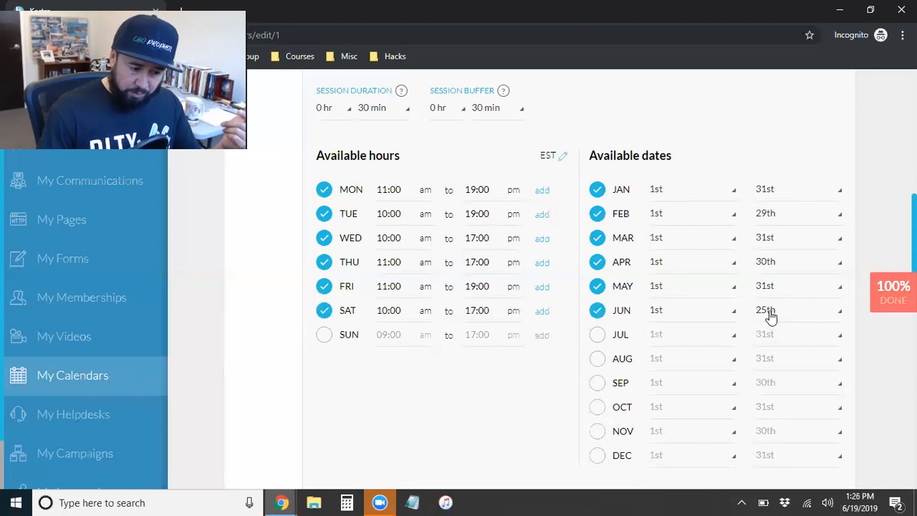
# Save the class schedule and continue to the Communications stage.
pyautogui.scroll(3, 786, 342)
pyautogui.scroll(2, 805, 268)
pyautogui.click(824, 136)
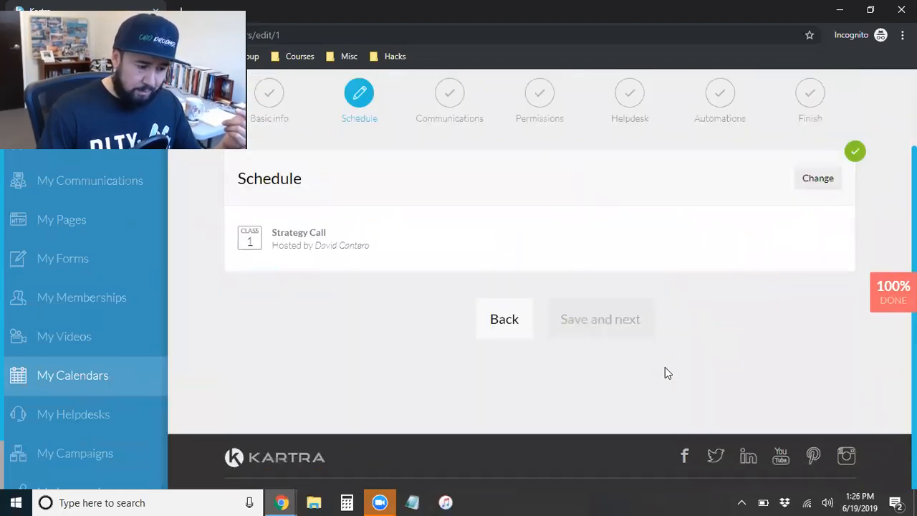
pyautogui.click(597, 329)
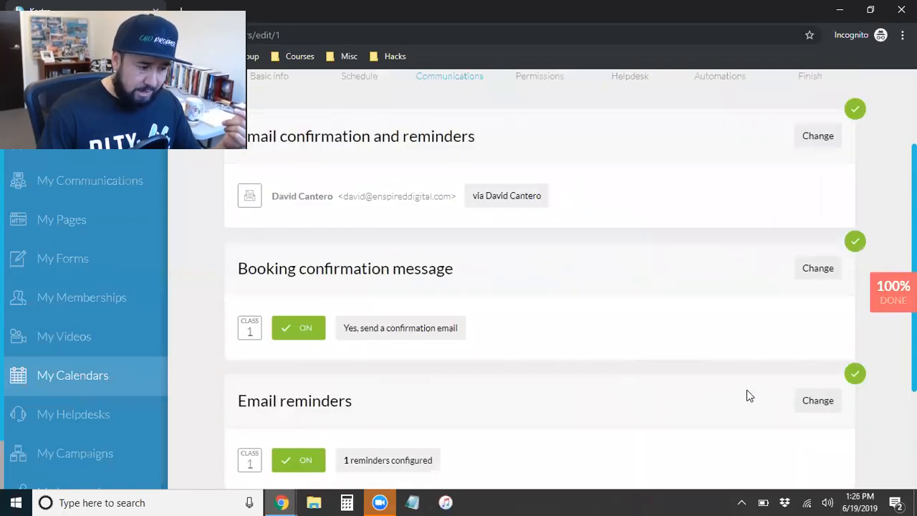
# Open the email confirmation and reminders settings, check the communication option and the send-from email, and save the section.
pyautogui.scroll(2, 745, 390)
pyautogui.tripleClick(308, 270)
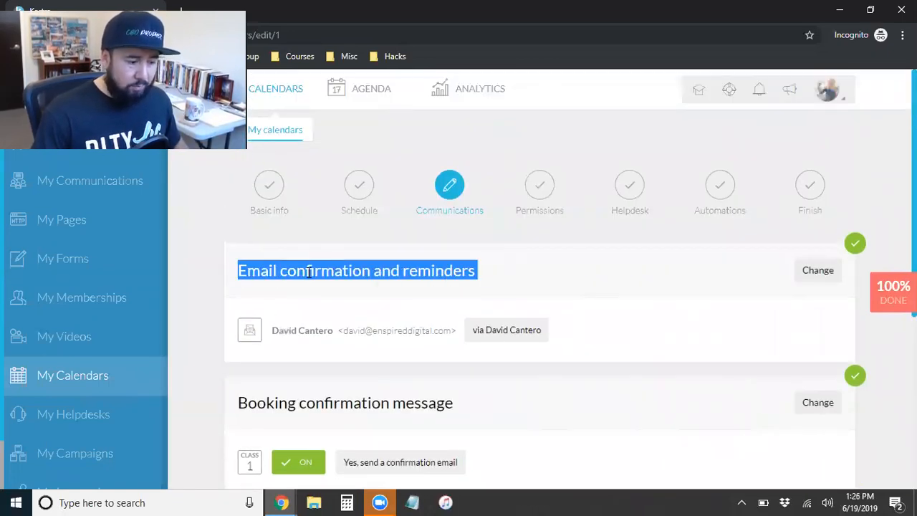
pyautogui.click(816, 271)
pyautogui.scroll(-1, 632, 364)
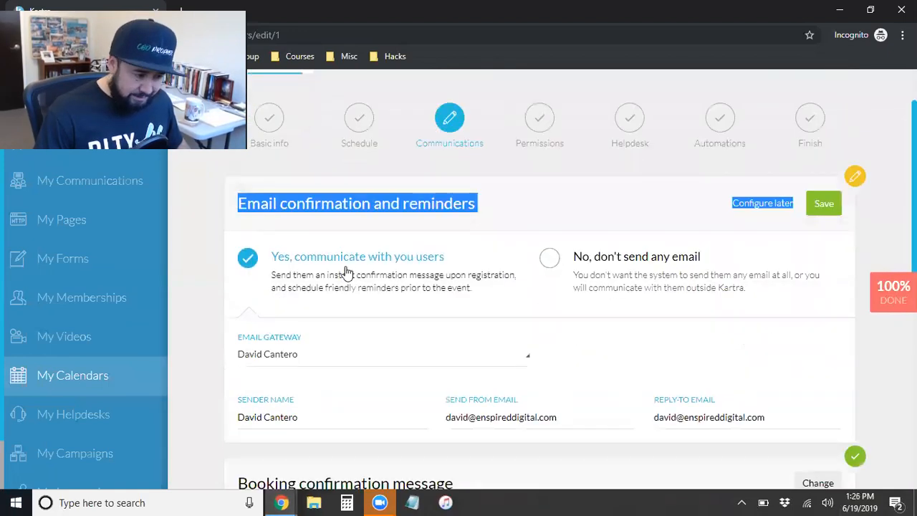
pyautogui.scroll(-1, 484, 298)
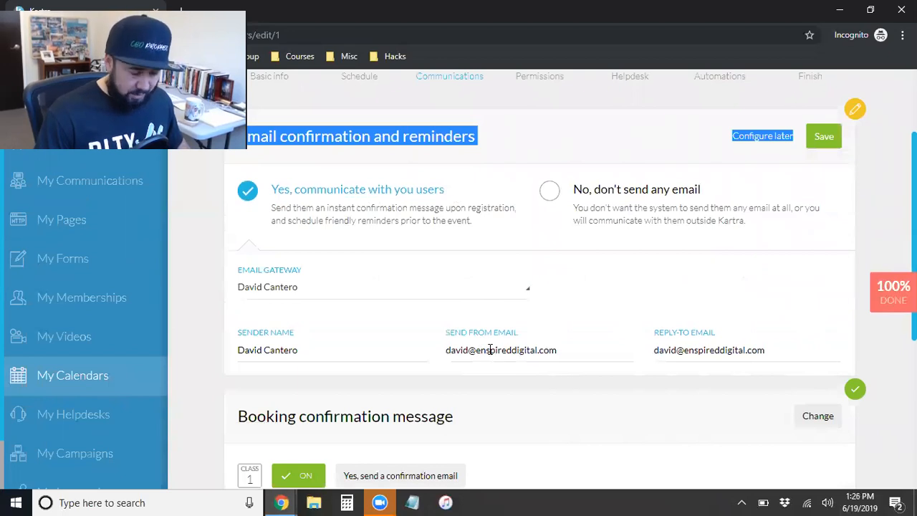
pyautogui.doubleClick(490, 349)
pyautogui.click(489, 349)
pyautogui.doubleClick(490, 350)
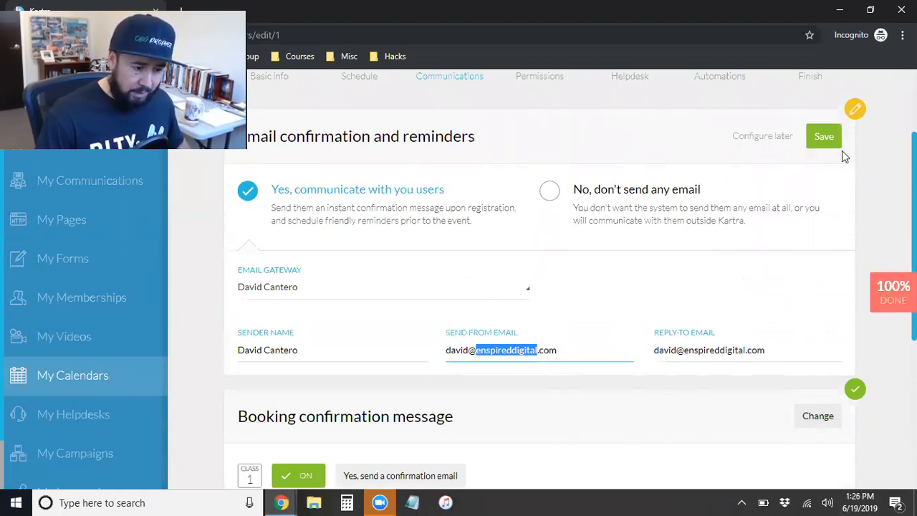
pyautogui.click(826, 136)
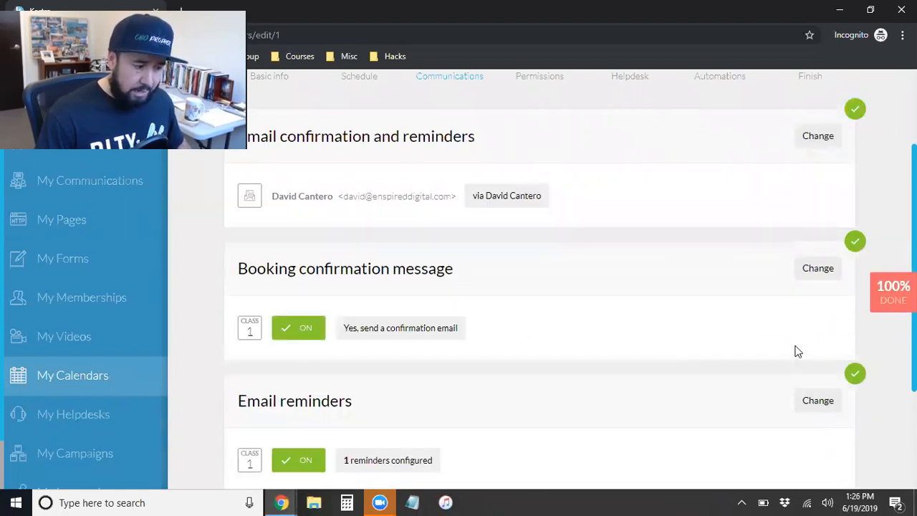
# Open the booking confirmation message settings and read through the email sent immediately upon registration in its editor.
pyautogui.click(817, 268)
pyautogui.scroll(-1, 761, 386)
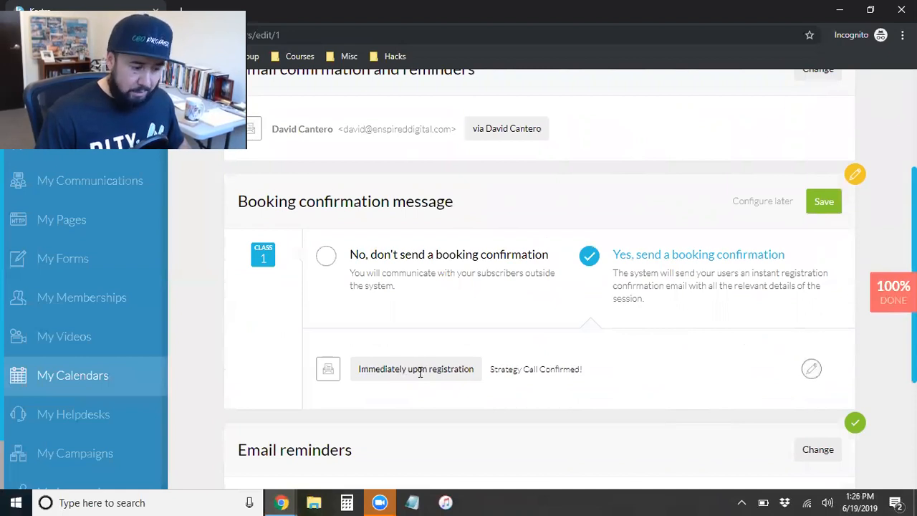
pyautogui.click(809, 368)
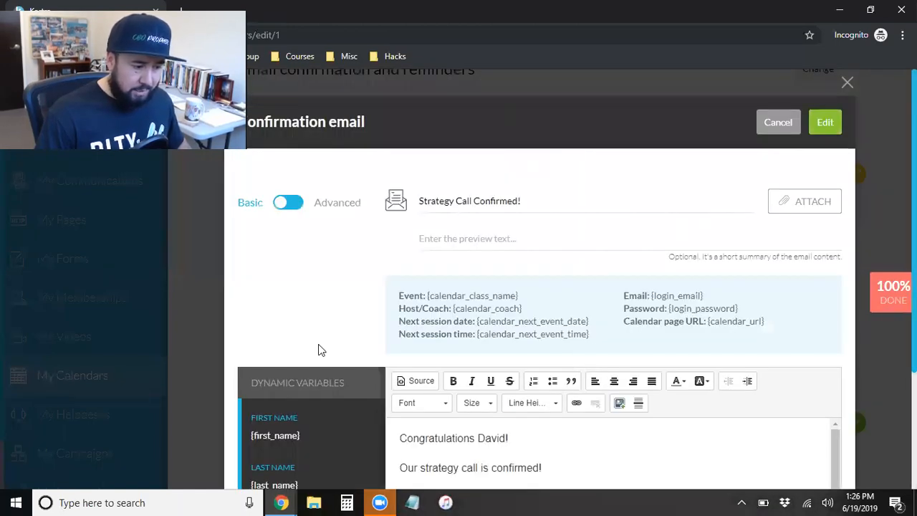
pyautogui.scroll(-1, 321, 350)
pyautogui.scroll(-2, 415, 360)
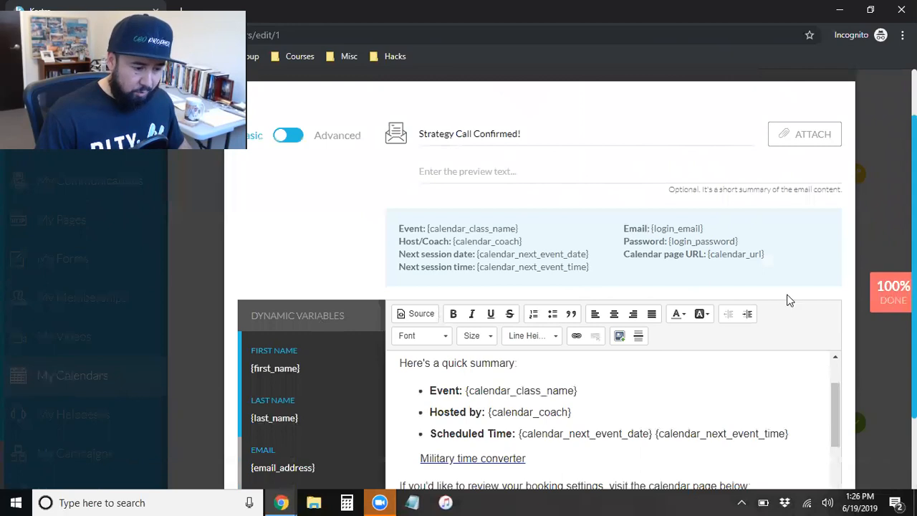
pyautogui.scroll(-4, 788, 300)
pyautogui.scroll(-1, 684, 333)
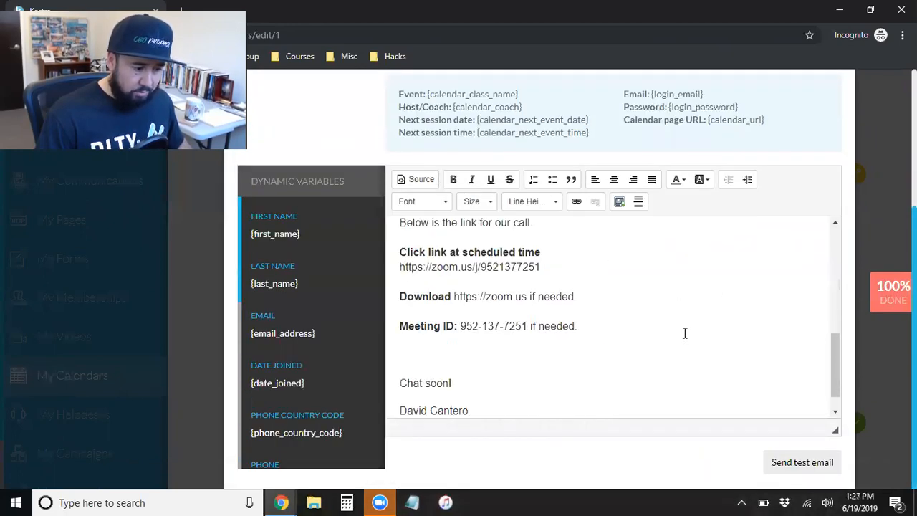
# Remove the blank line between the greeting and "Our strategy call is confirmed!" in the confirmation email.
pyautogui.scroll(10, 682, 333)
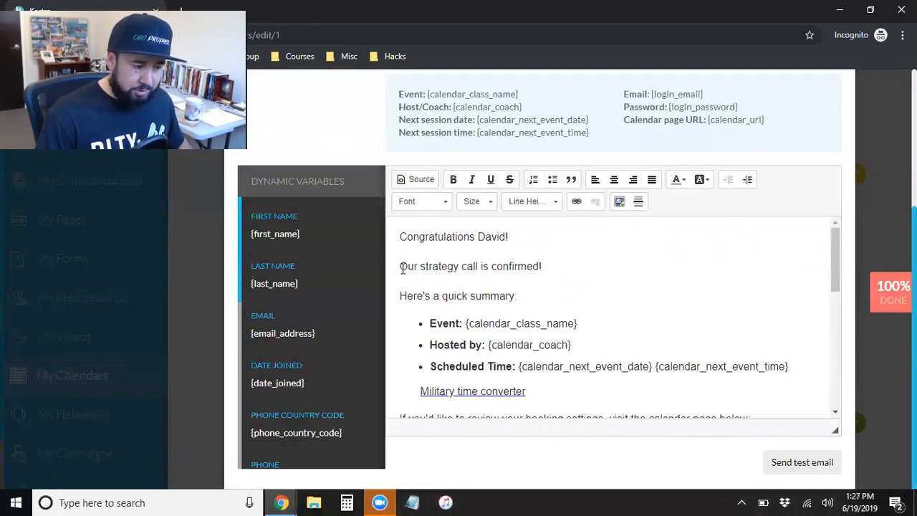
pyautogui.click(401, 266)
pyautogui.press('BackSpace')
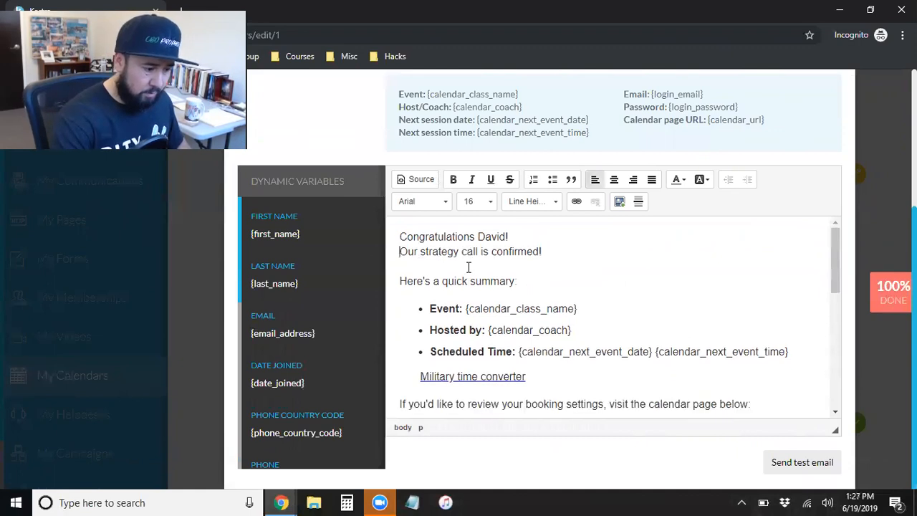
# Insert a blank line between the greeting and "Our strategy call is confirmed!" in the confirmation email.
pyautogui.press('Return')
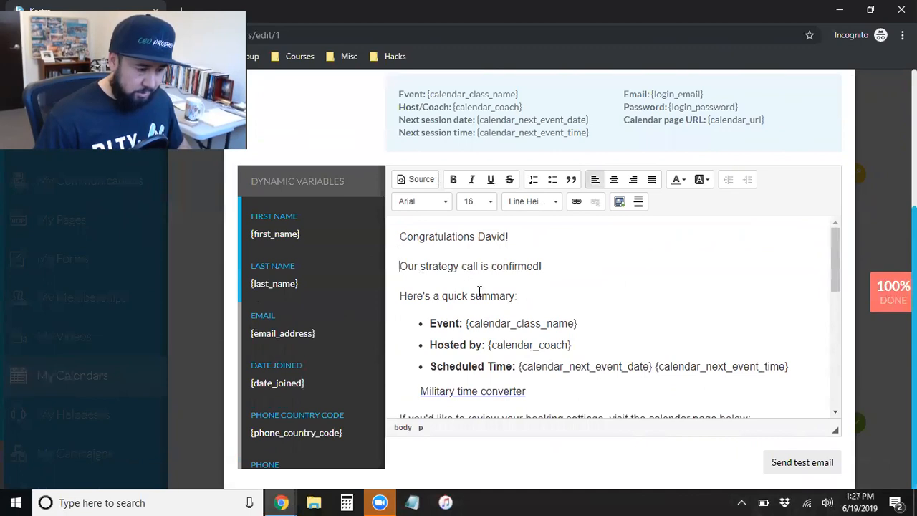
pyautogui.tripleClick(493, 236)
pyautogui.click(510, 270)
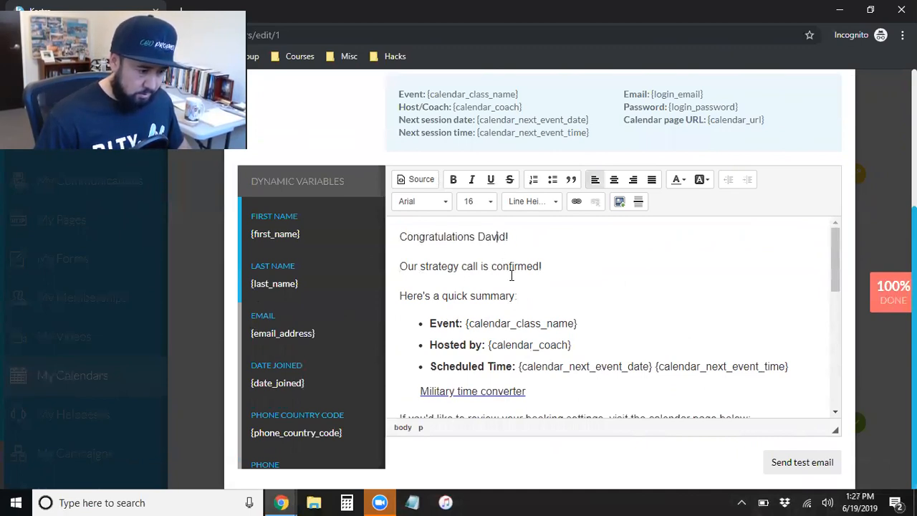
# Delete the hard-coded name and exclamation mark after "Congratulations" in the confirmation email's greeting.
pyautogui.scroll(1, 511, 276)
pyautogui.scroll(1, 511, 280)
pyautogui.moveTo(479, 371); pyautogui.dragTo(512, 369)
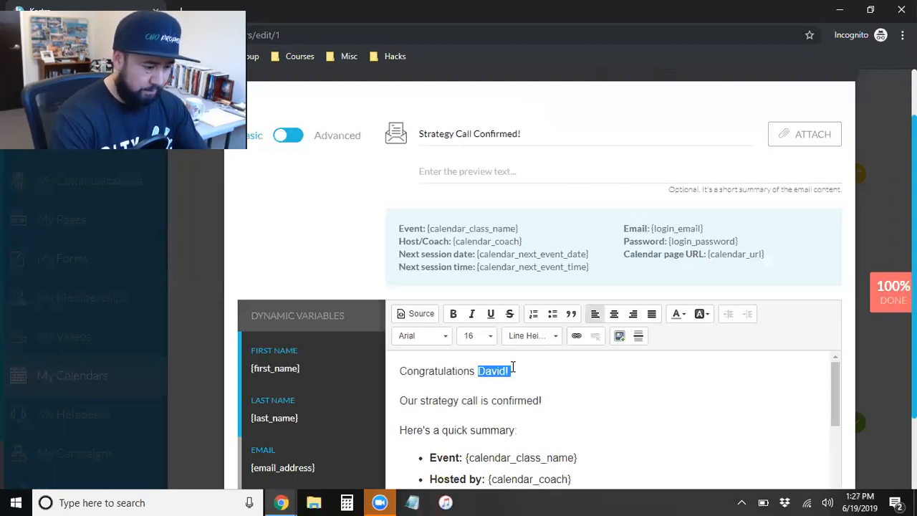
pyautogui.press('BackSpace')
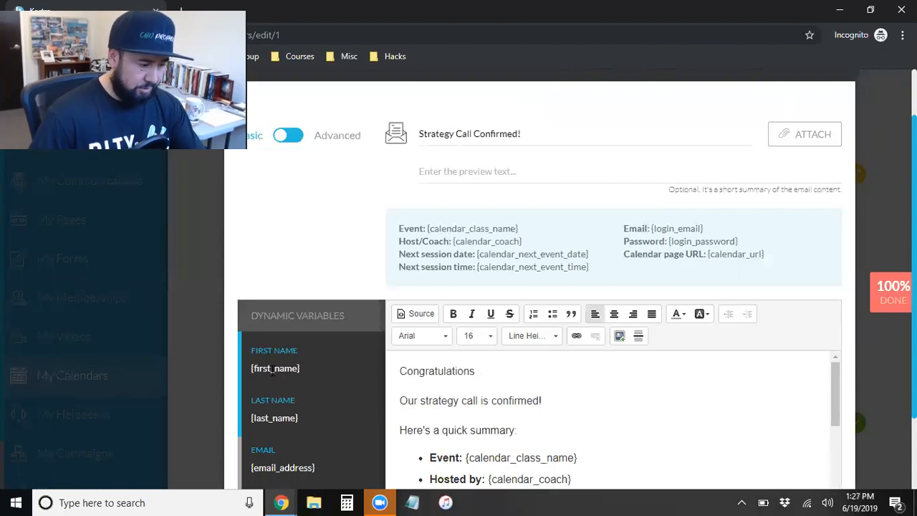
# Copy the {first_name} dynamic variable into the greeting so the line reads "Congratulations {first_name},".
pyautogui.tripleClick(272, 370)
pyautogui.rightClick(272, 370)
pyautogui.click(313, 380)
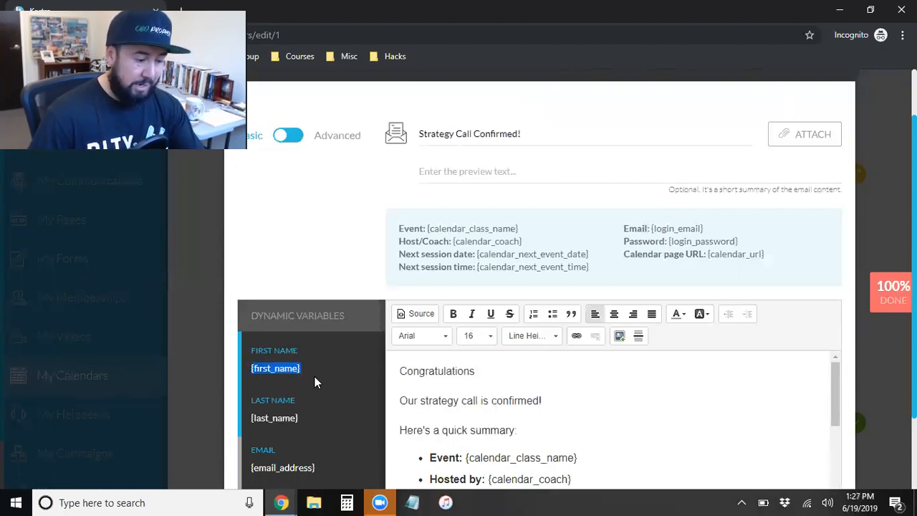
pyautogui.click(278, 372)
pyautogui.tripleClick(277, 367)
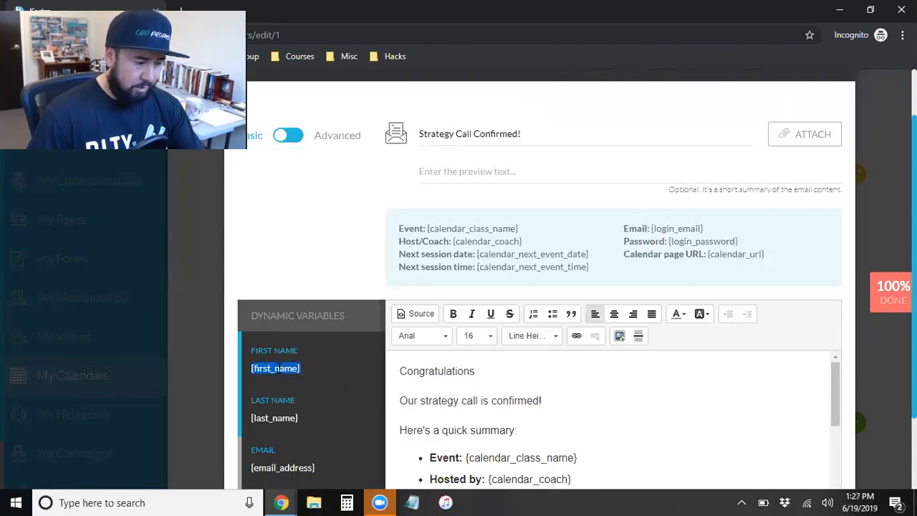
pyautogui.rightClick(279, 367)
pyautogui.click(329, 381)
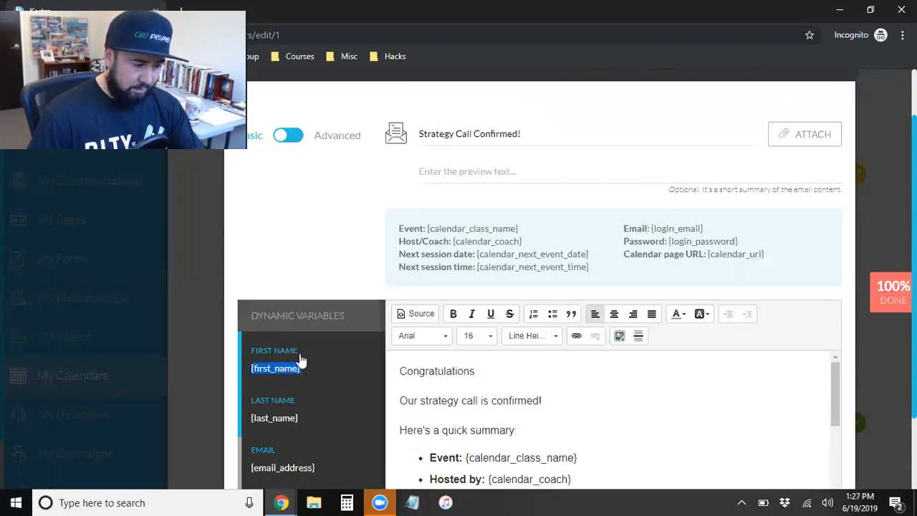
pyautogui.click(496, 369)
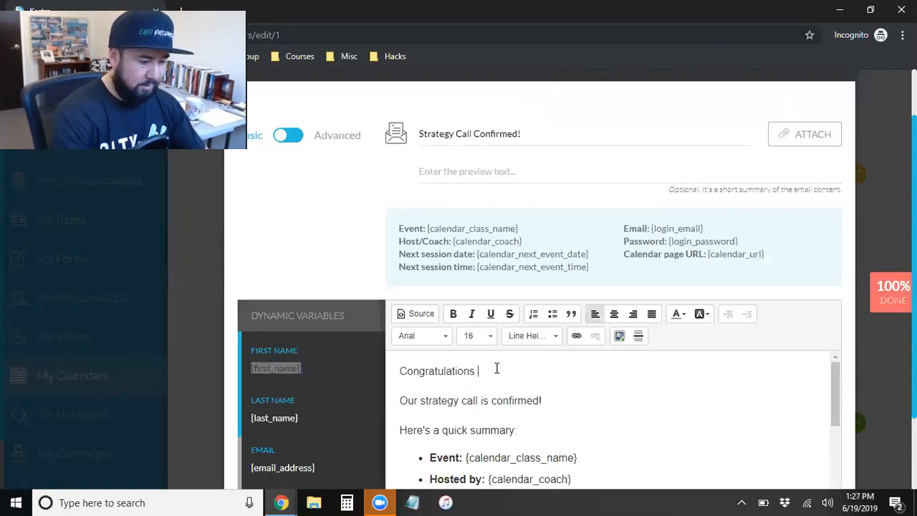
pyautogui.hotkey('ctrl', 'v')
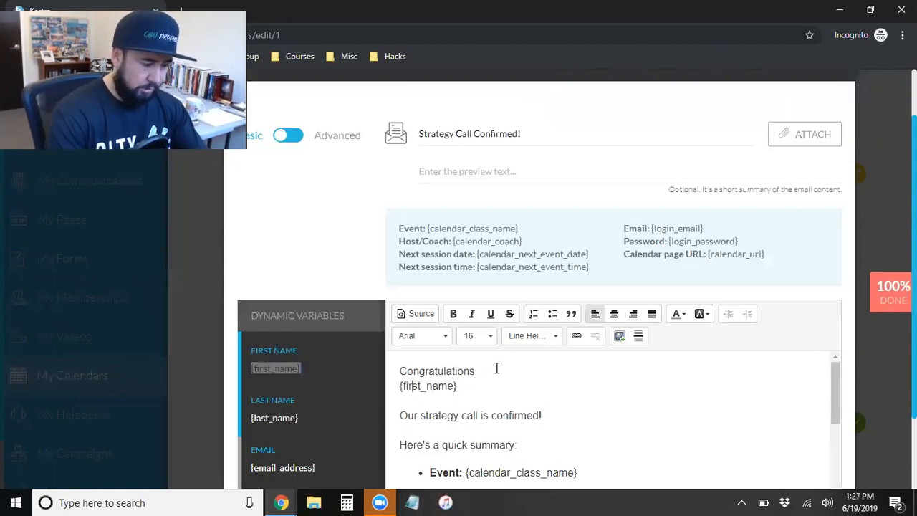
pyautogui.press('BackSpace')
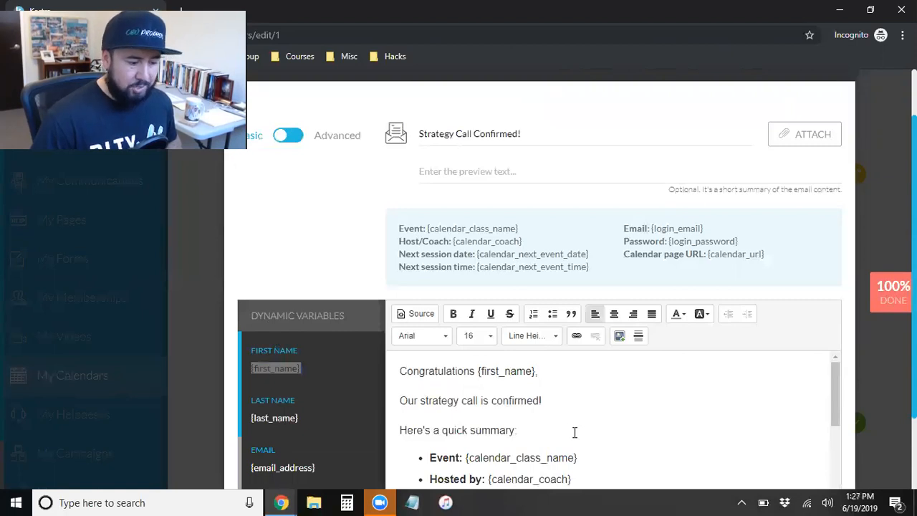
# Review the confirmation email's summary section and the dynamic variables it uses for event, host, date and time.
pyautogui.scroll(-1, 574, 432)
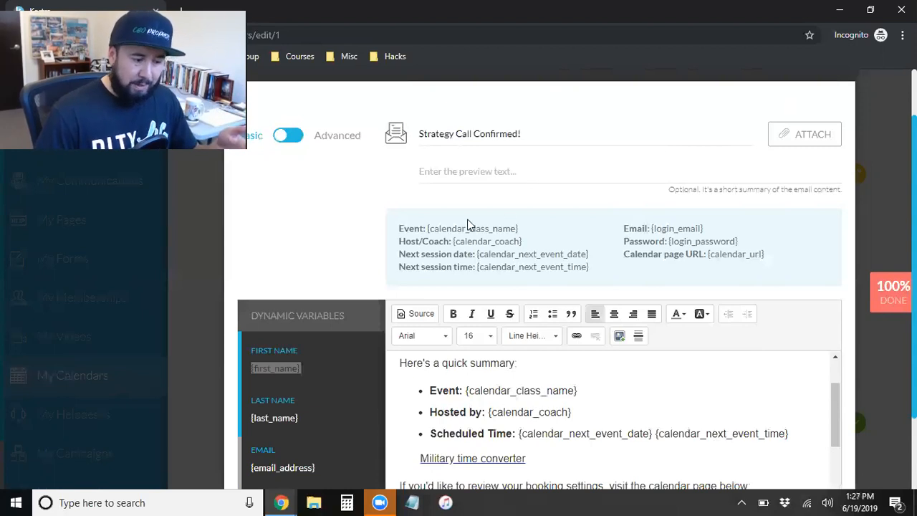
pyautogui.scroll(-1, 236, 276)
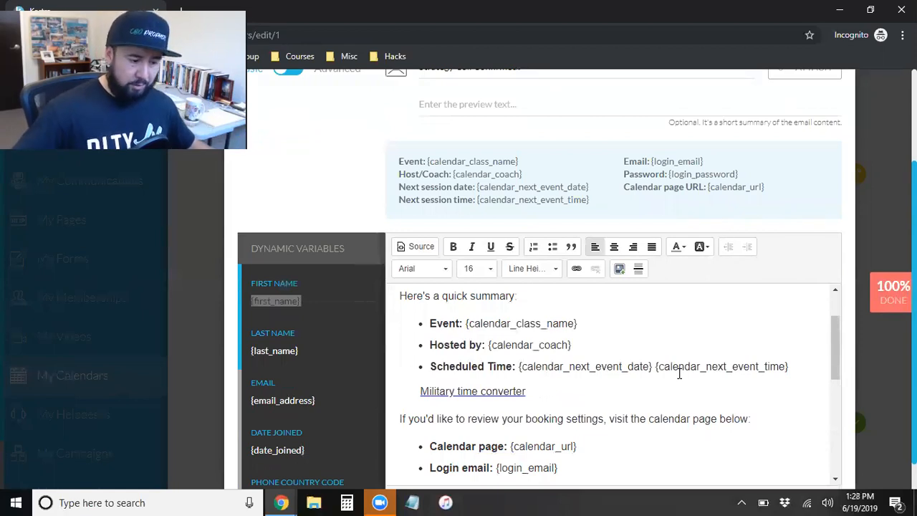
pyautogui.scroll(1, 645, 360)
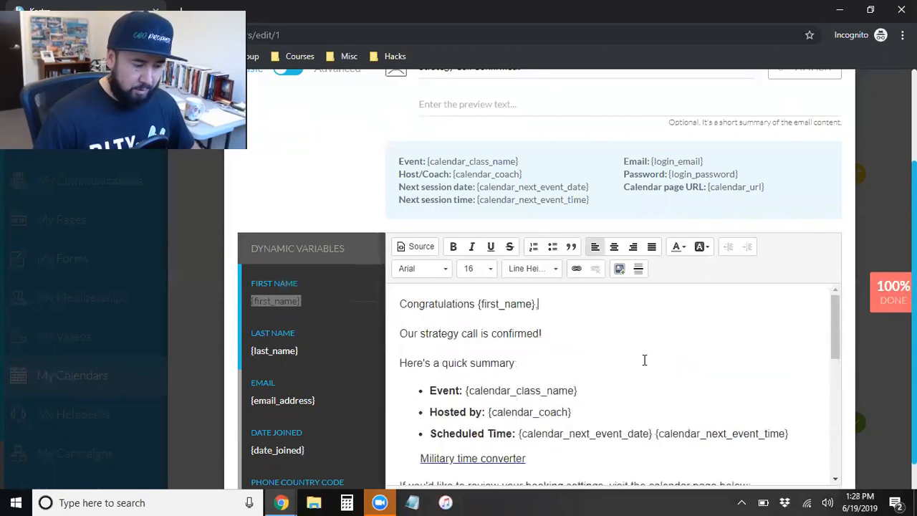
pyautogui.scroll(2, 744, 246)
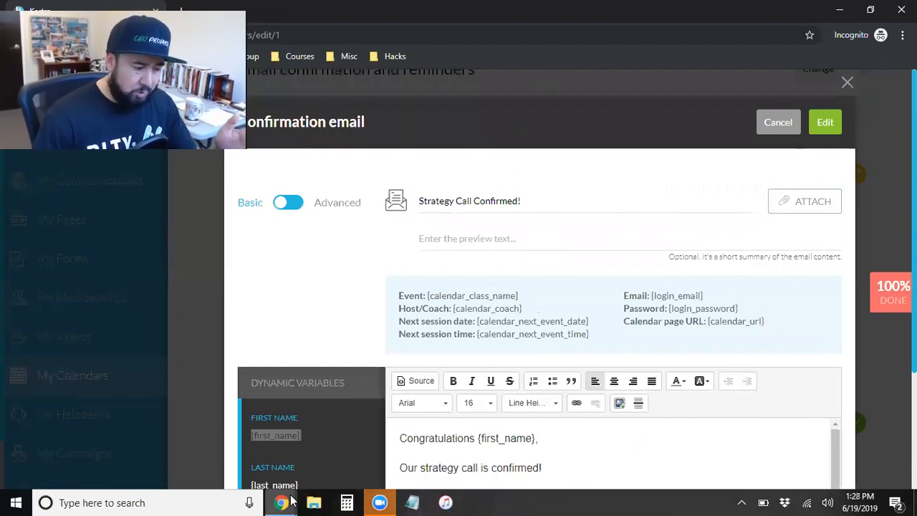
pyautogui.moveTo(277, 501)
pyautogui.click(181, 440)
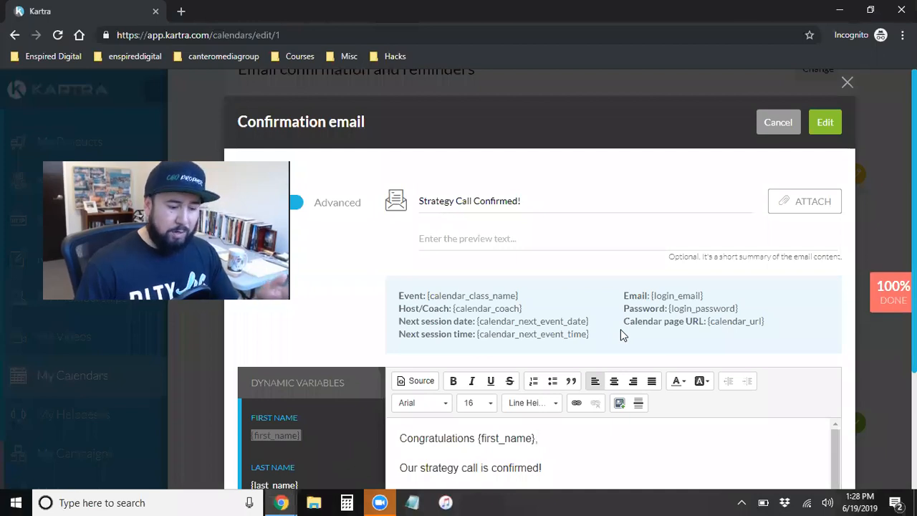
pyautogui.scroll(-5, 556, 450)
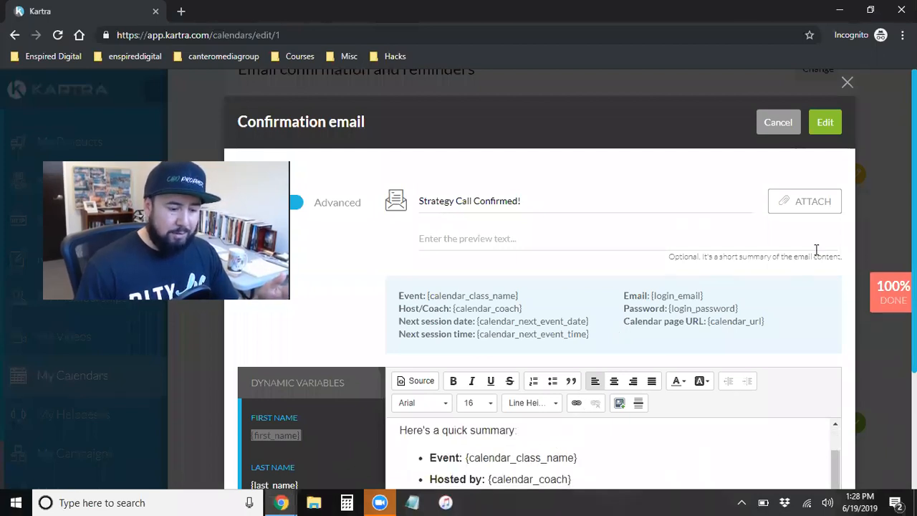
pyautogui.scroll(-3, 827, 248)
pyautogui.scroll(2, 603, 303)
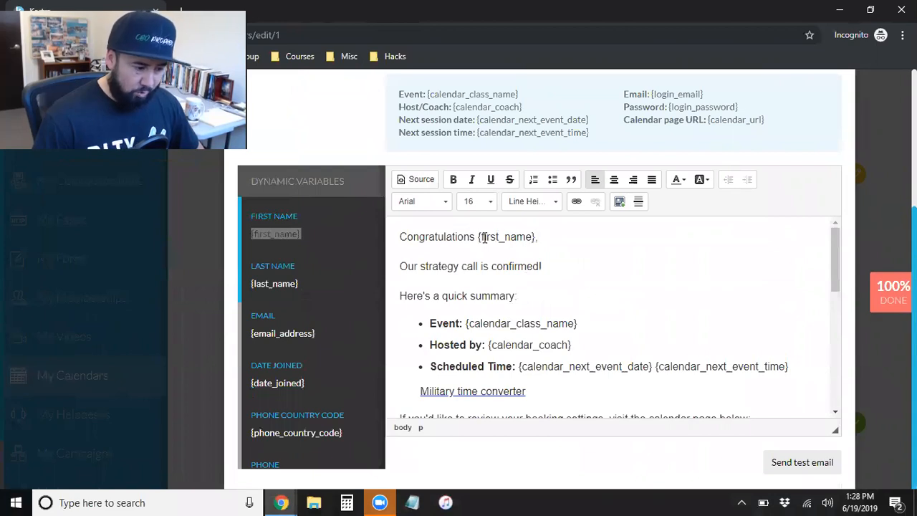
pyautogui.click(268, 234)
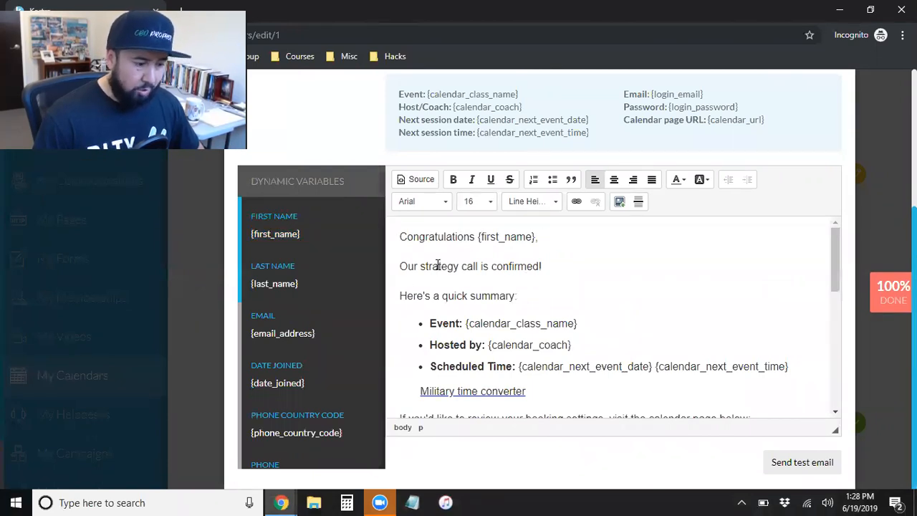
# Turn the Zoom meeting address under "Click link at scheduled time" into a hyperlink to that same https address.
pyautogui.scroll(-1, 588, 344)
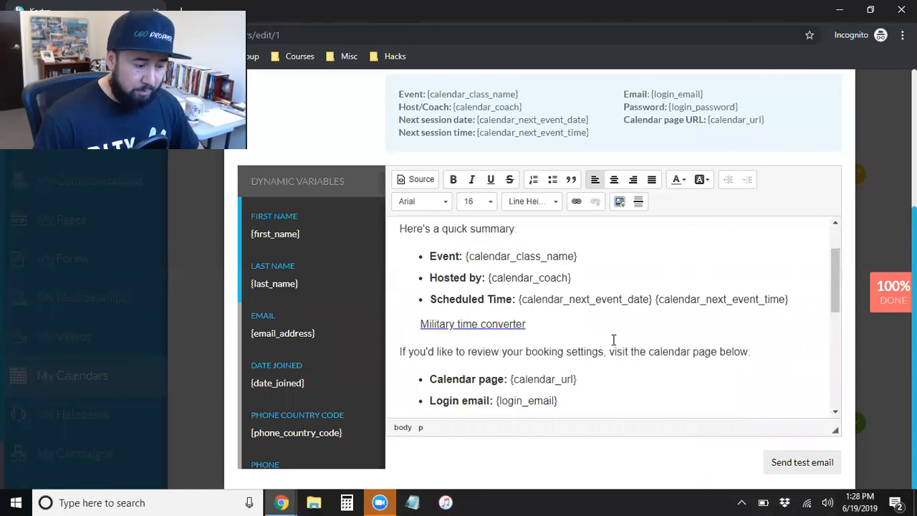
pyautogui.scroll(-1, 567, 366)
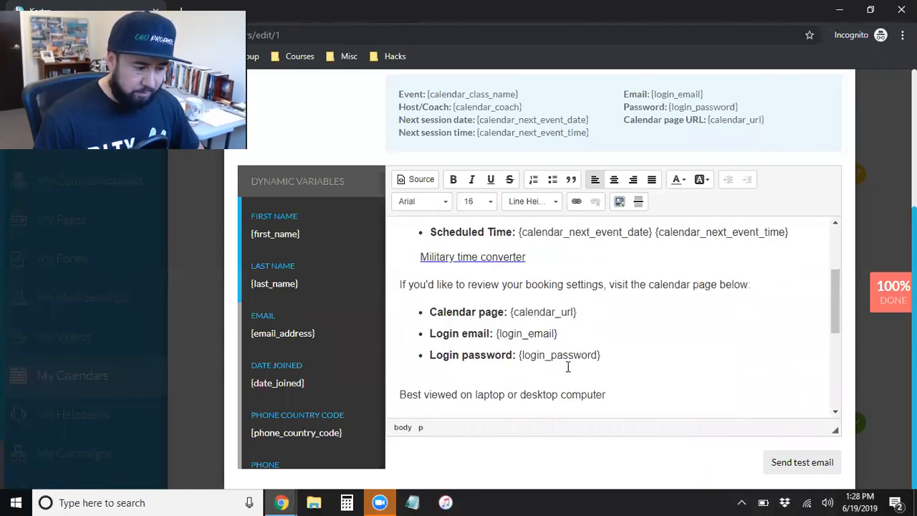
pyautogui.scroll(-3, 531, 320)
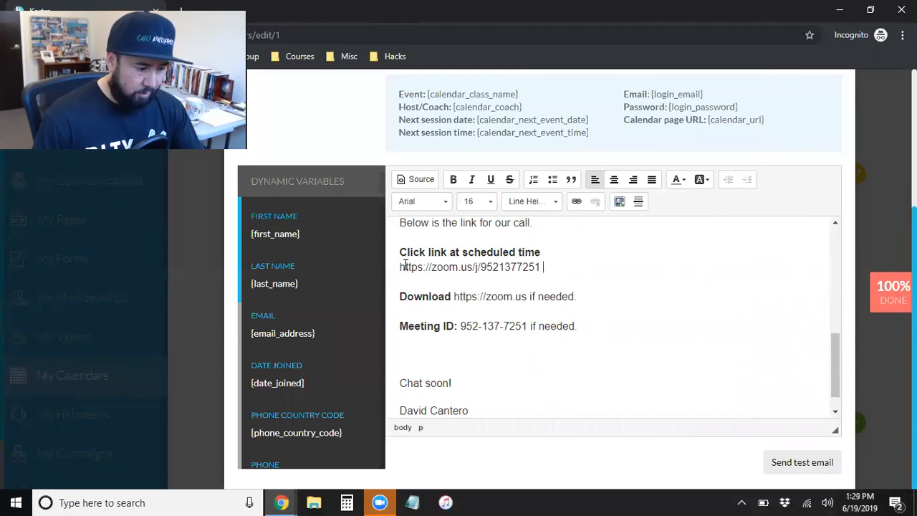
pyautogui.moveTo(399, 267); pyautogui.dragTo(538, 270)
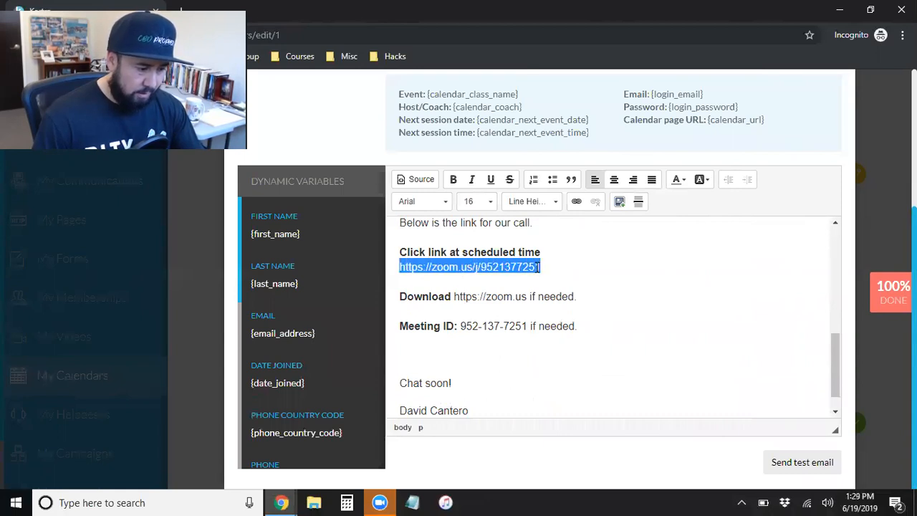
pyautogui.rightClick(548, 268)
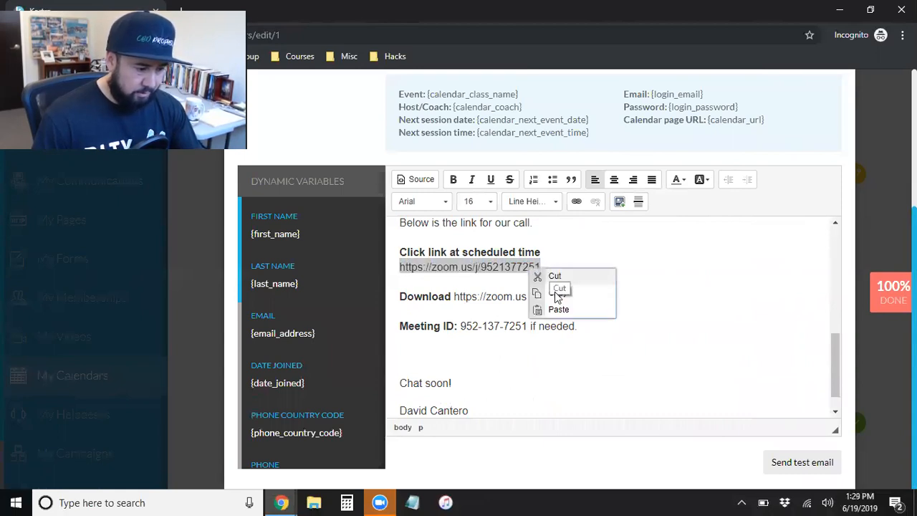
pyautogui.click(556, 292)
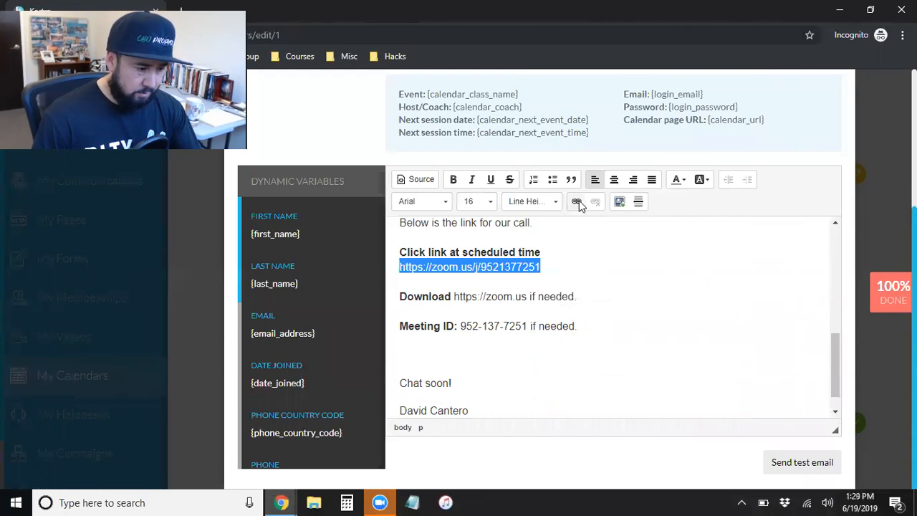
pyautogui.hotkey('ctrl', 'k')
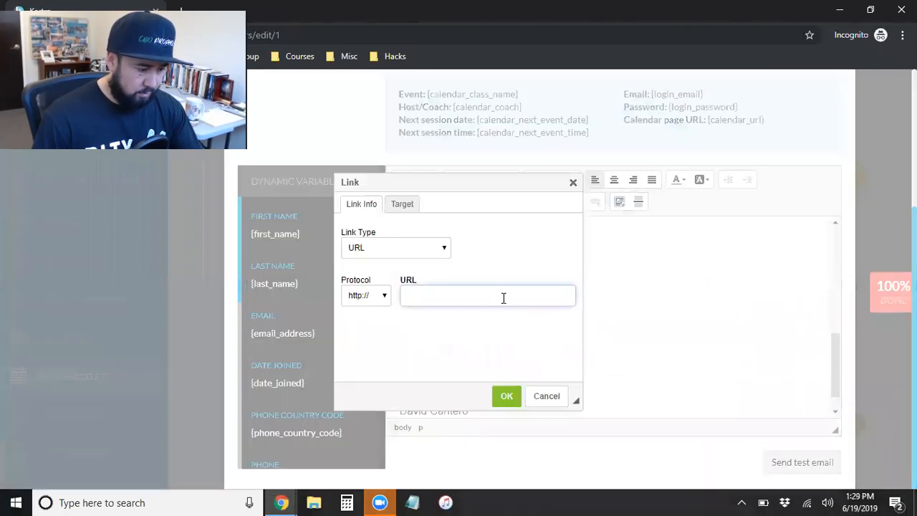
pyautogui.hotkey('ctrl', 'v')
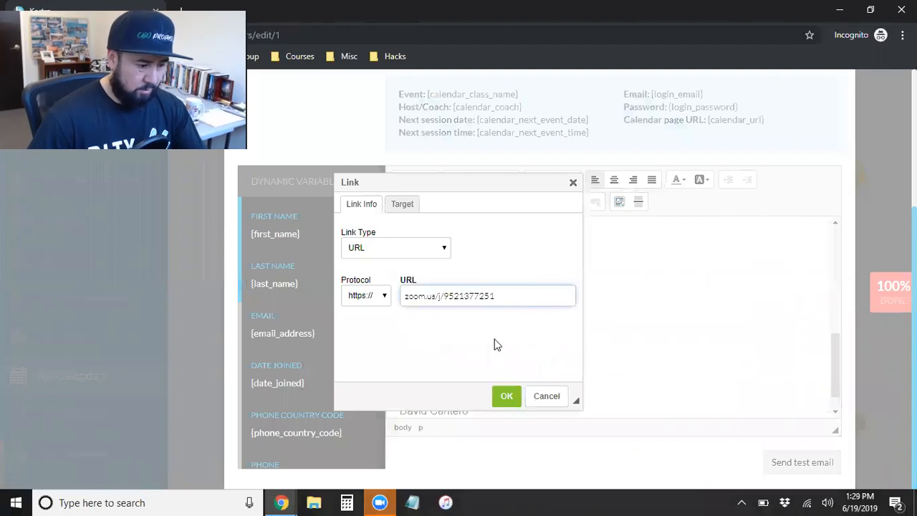
pyautogui.click(505, 396)
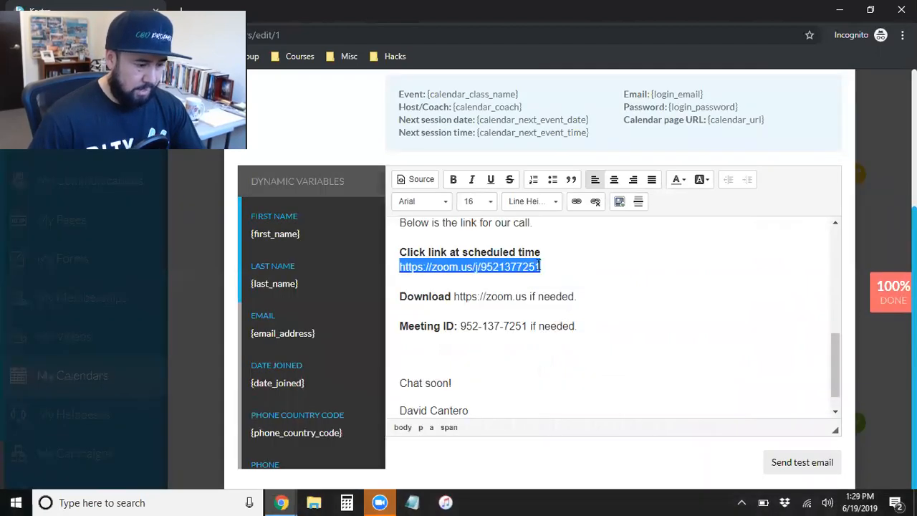
pyautogui.click(575, 269)
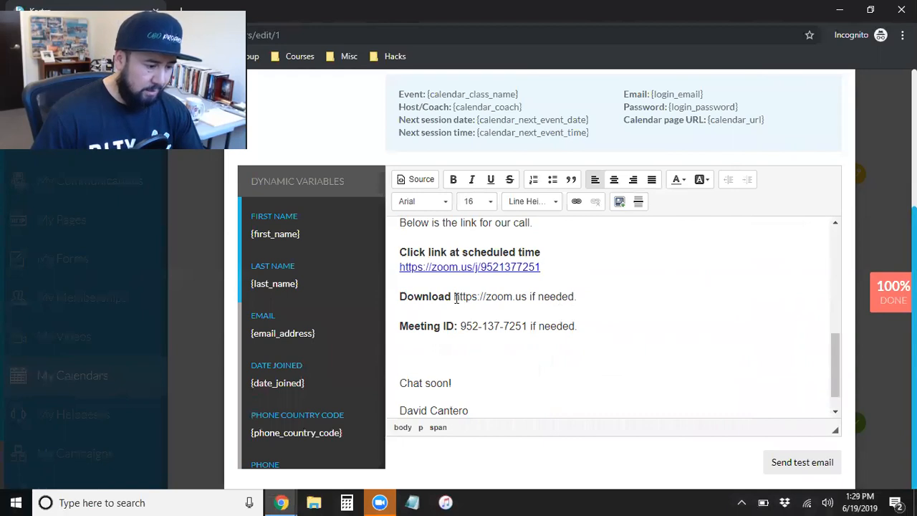
pyautogui.moveTo(457, 298); pyautogui.dragTo(523, 299)
pyautogui.rightClick(522, 300)
pyautogui.click(564, 321)
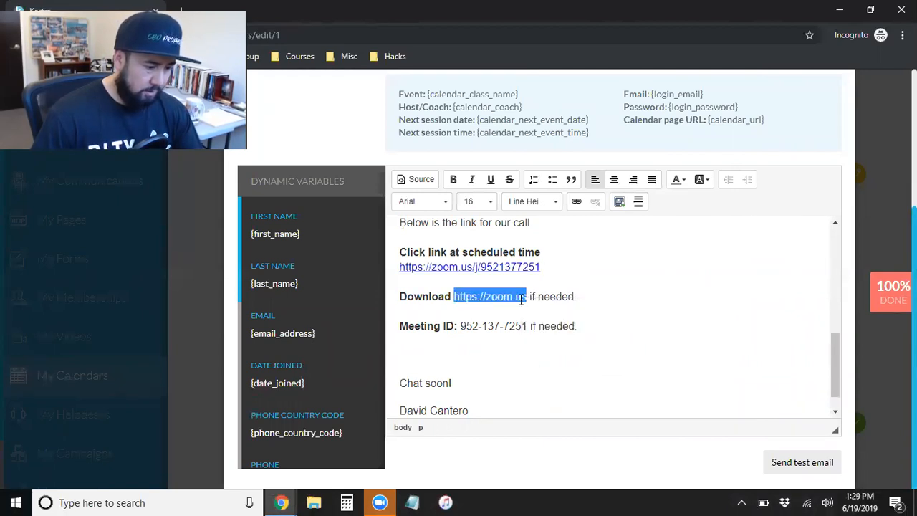
pyautogui.click(576, 202)
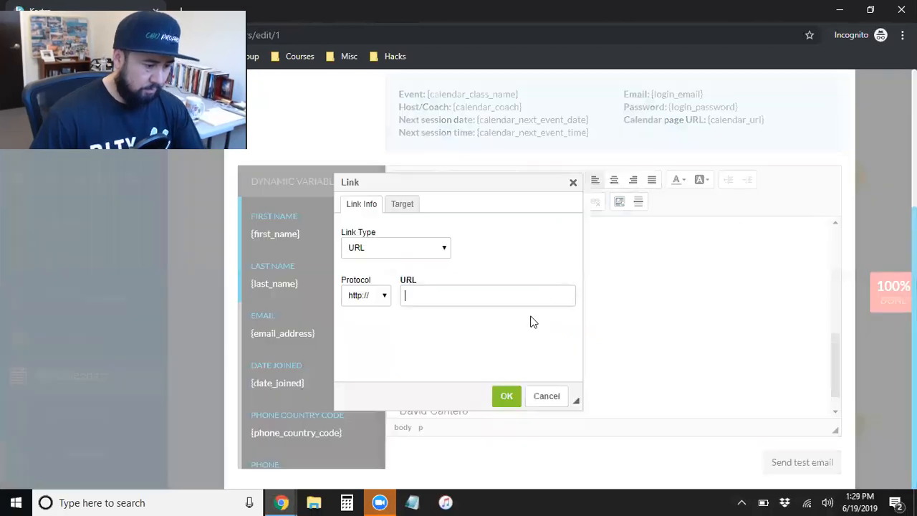
pyautogui.hotkey('ctrl', 'v')
pyautogui.click(502, 394)
pyautogui.click(528, 296)
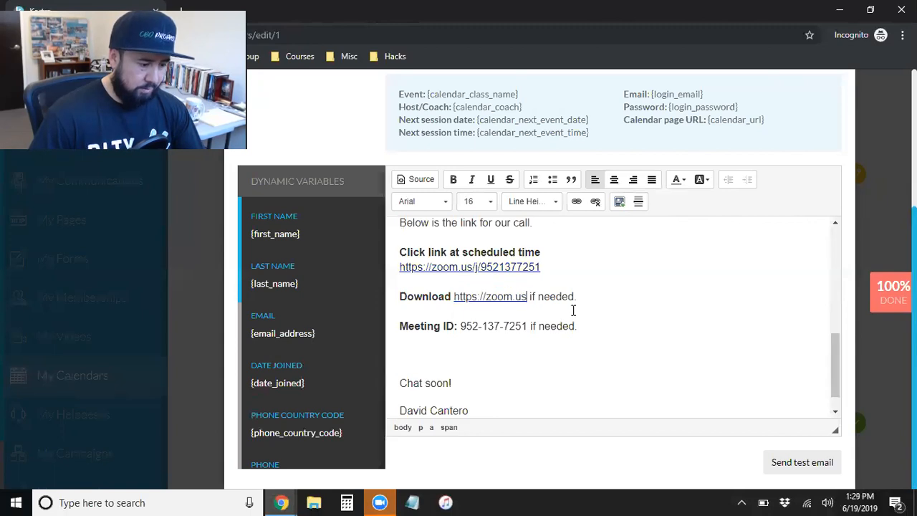
pyautogui.press('BackSpace')
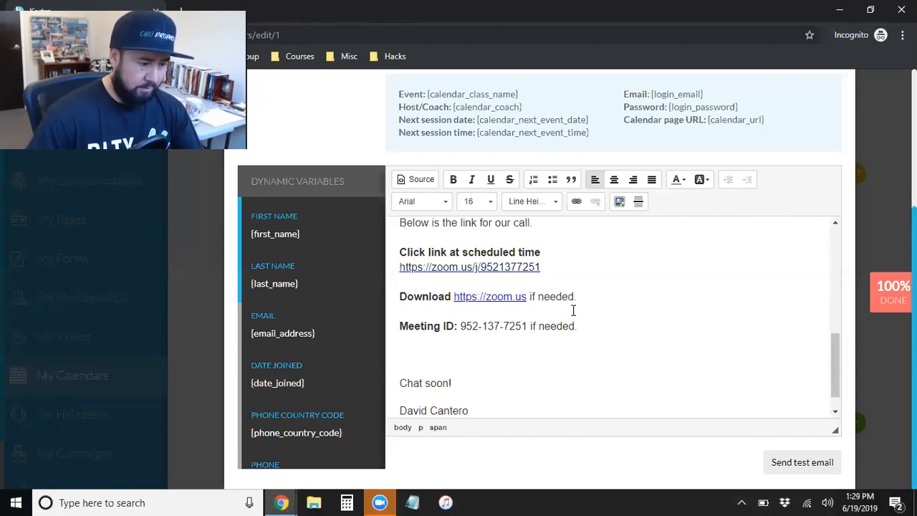
pyautogui.click(543, 265)
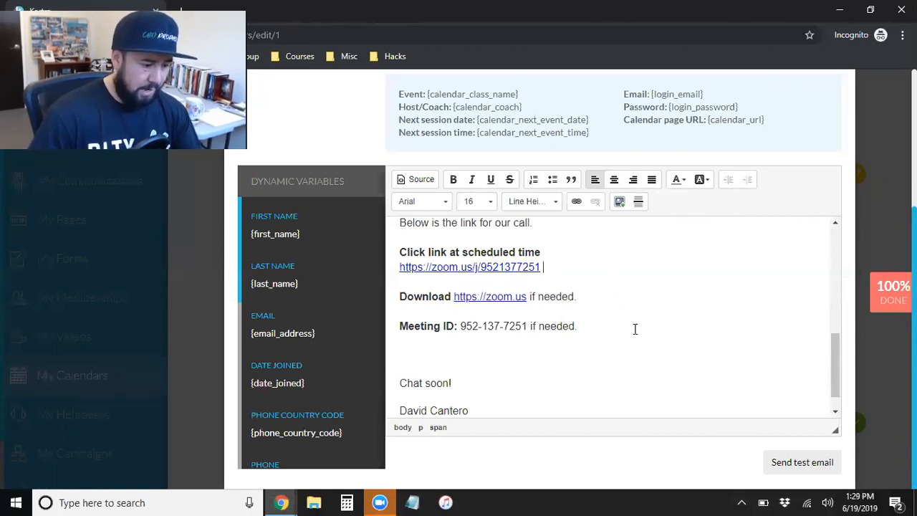
pyautogui.scroll(-1, 438, 359)
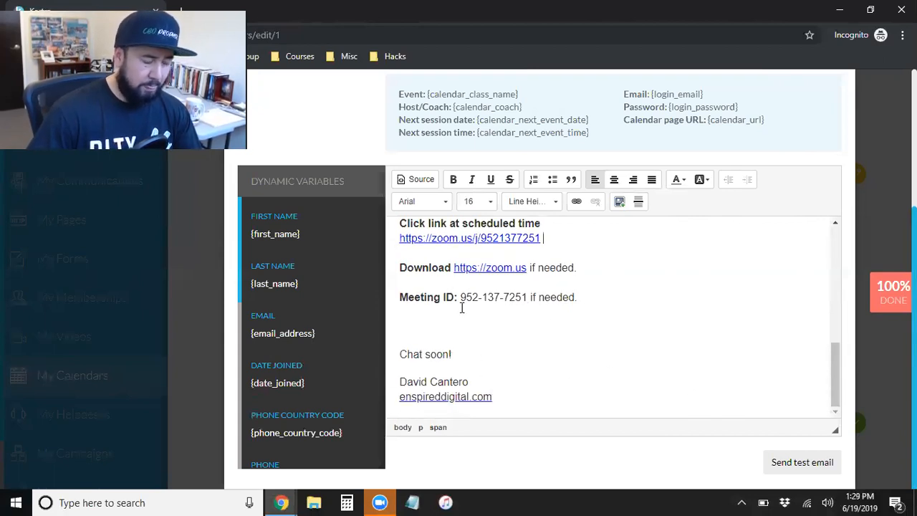
pyautogui.scroll(3, 788, 216)
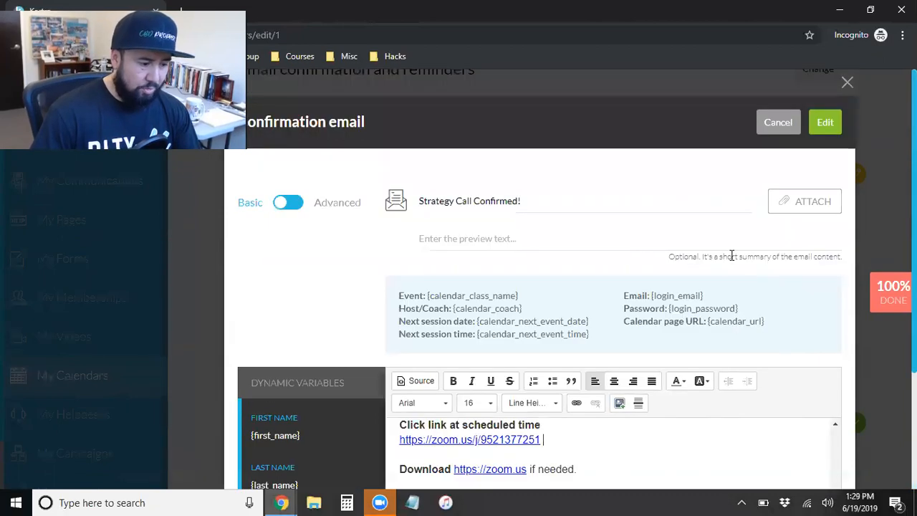
# Apply the edits to the confirmation email and save the Booking confirmation message section.
pyautogui.click(825, 124)
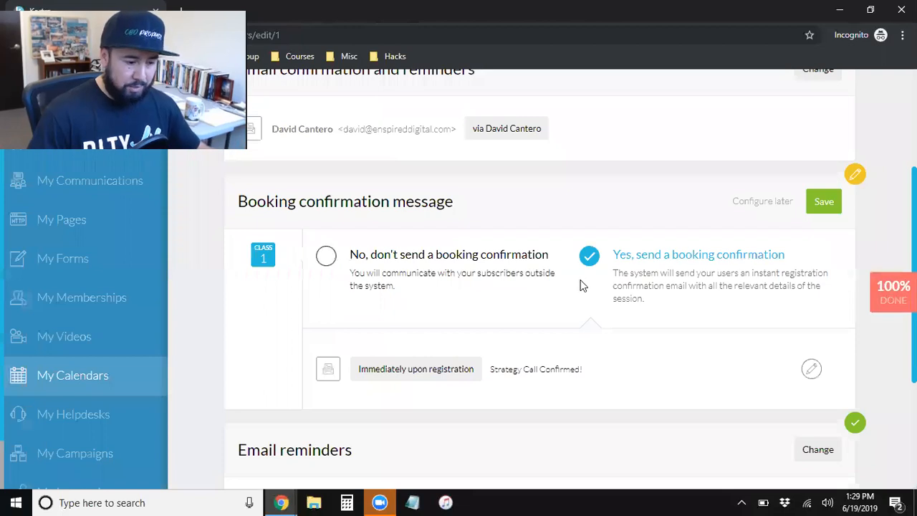
pyautogui.click(810, 207)
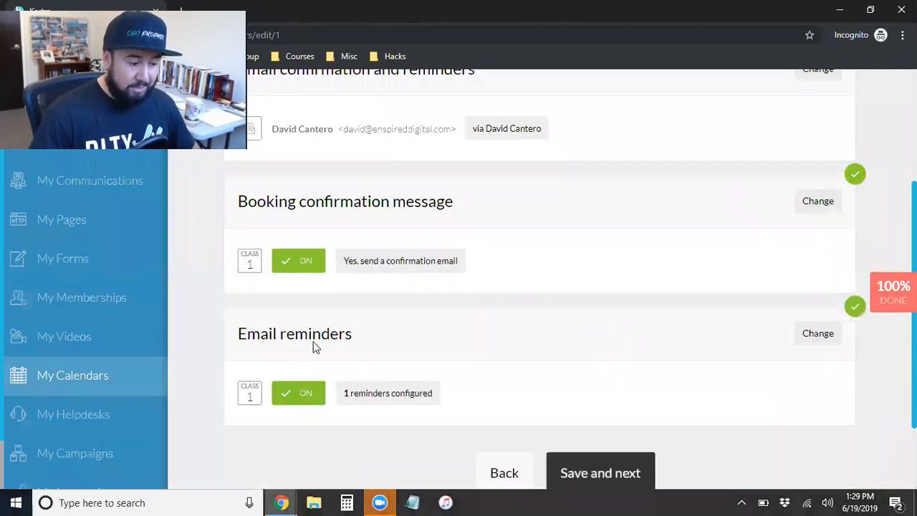
# Open the existing email reminder for editing and set it to go out 0 days and 1 hour before class.
pyautogui.scroll(-1, 344, 333)
pyautogui.click(821, 277)
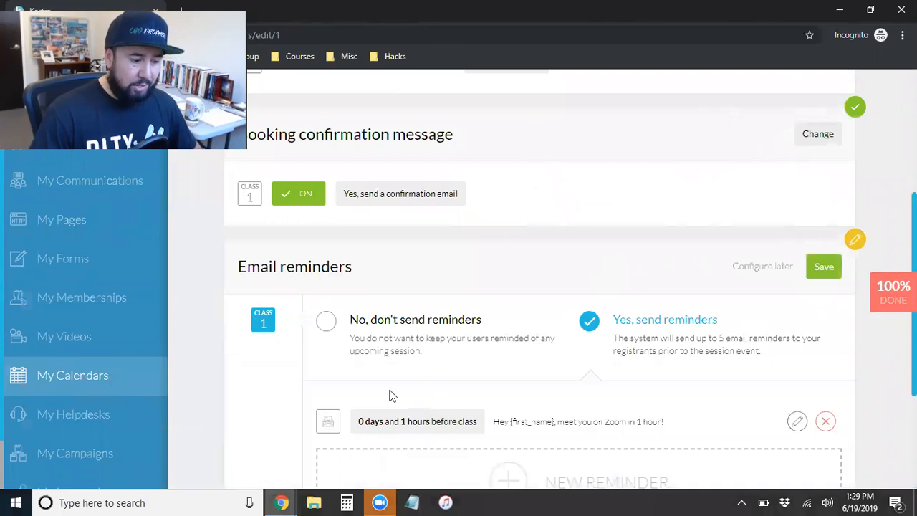
pyautogui.scroll(-1, 609, 365)
pyautogui.scroll(-2, 609, 365)
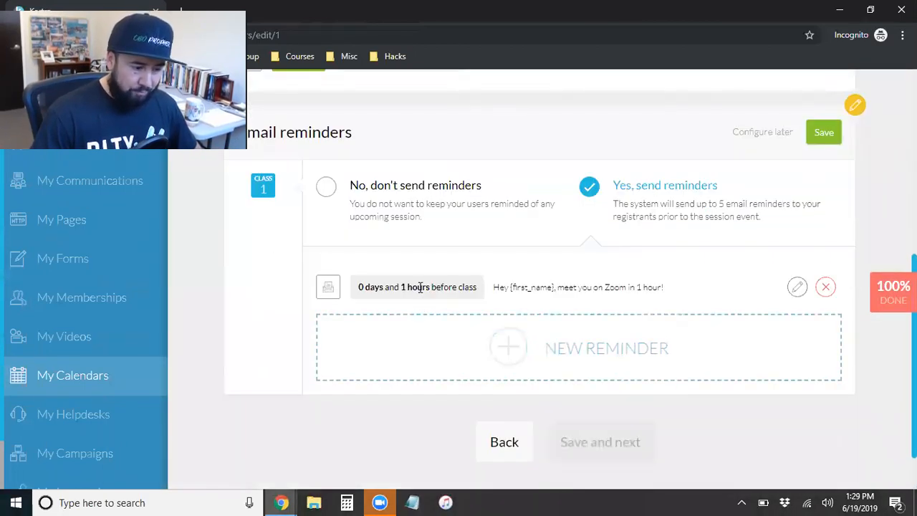
pyautogui.click(798, 287)
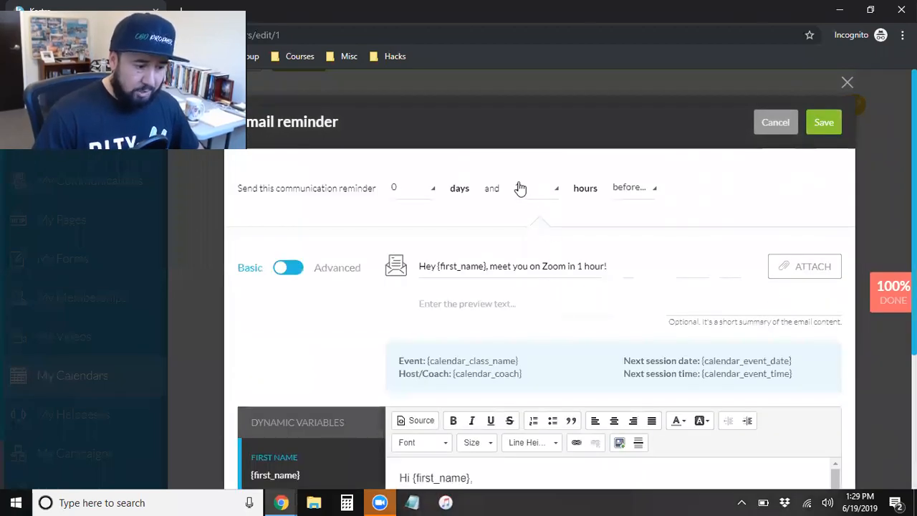
pyautogui.click(539, 195)
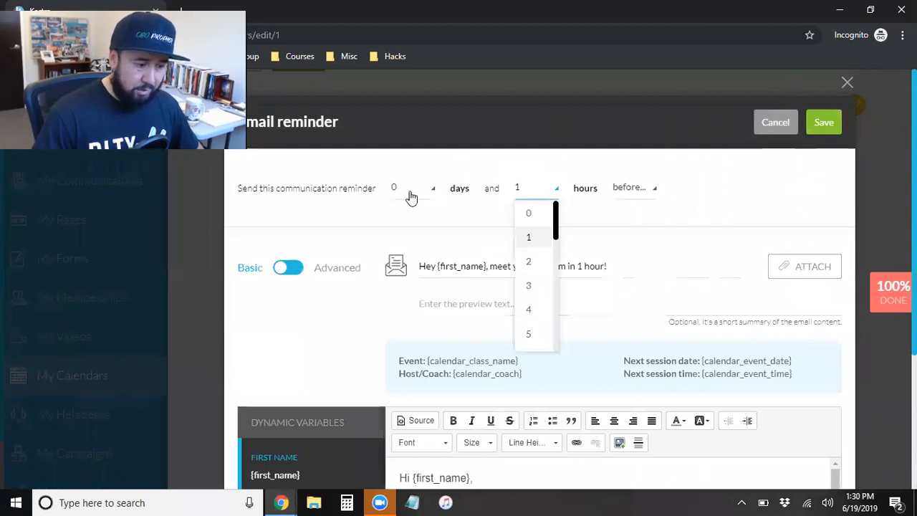
pyautogui.click(533, 238)
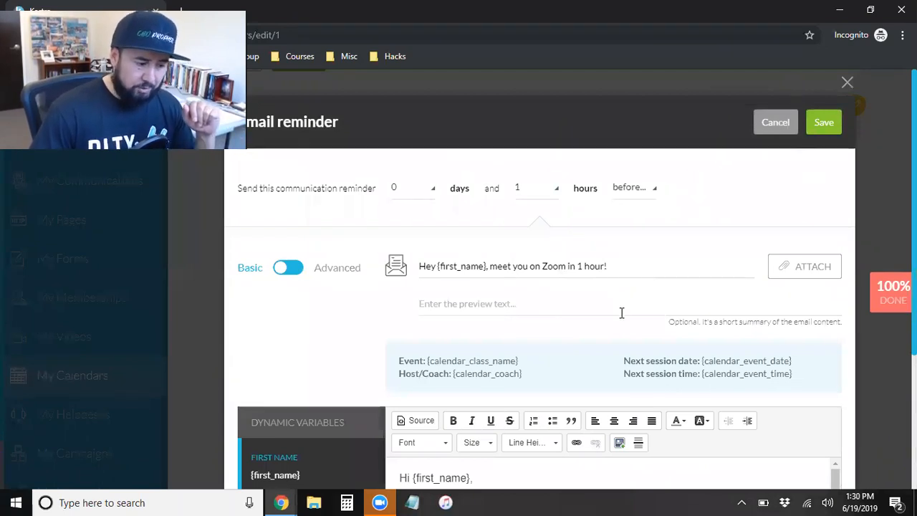
pyautogui.scroll(-1, 622, 313)
pyautogui.scroll(-1, 620, 312)
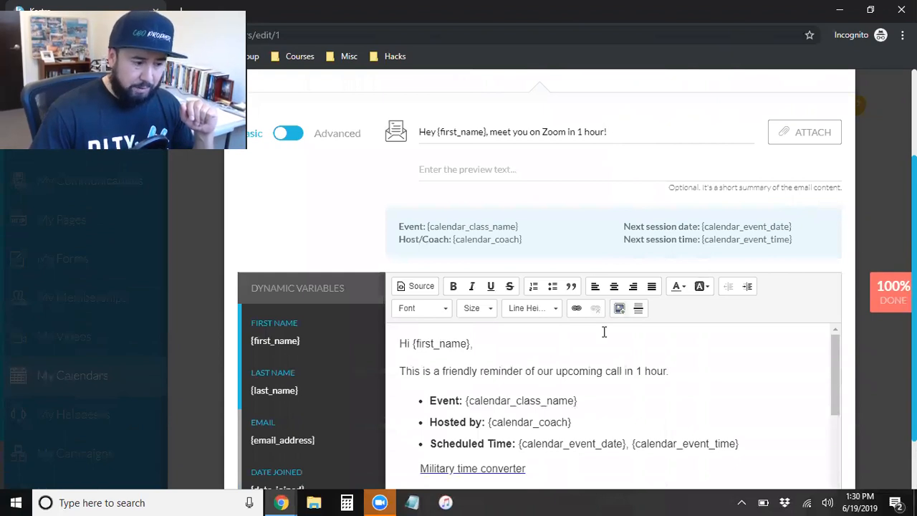
pyautogui.scroll(-1, 625, 363)
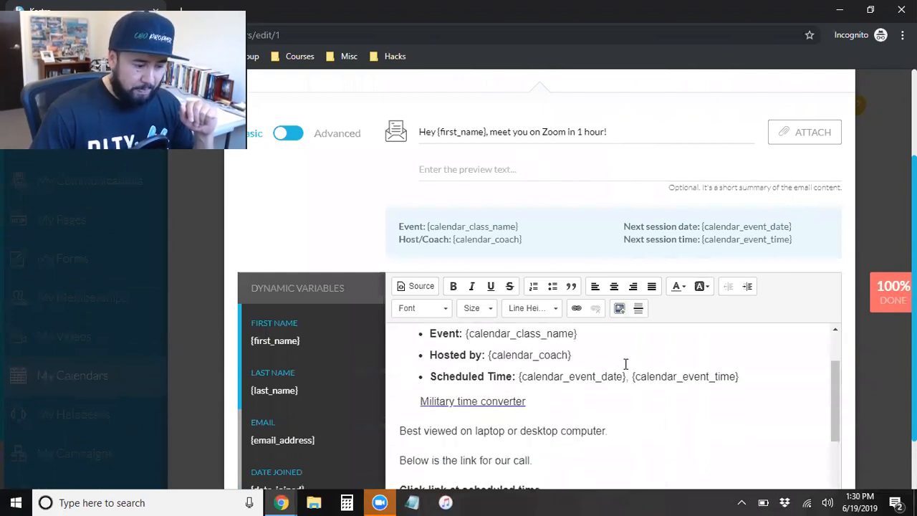
pyautogui.scroll(-2, 627, 372)
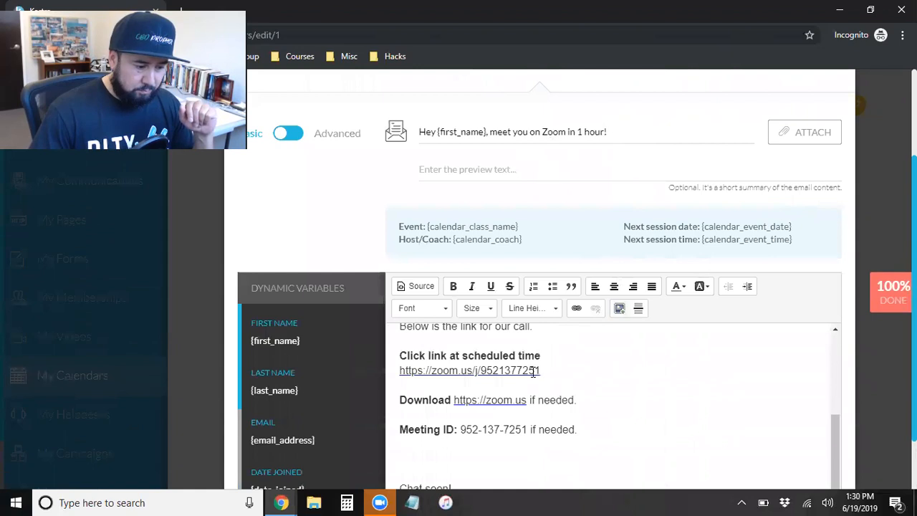
pyautogui.click(586, 369)
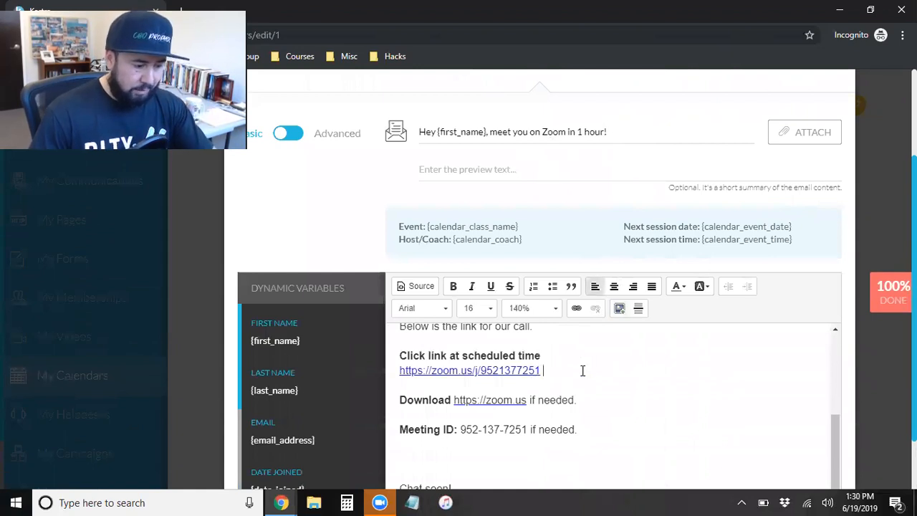
pyautogui.press('BackSpace')
pyautogui.scroll(-2, 557, 399)
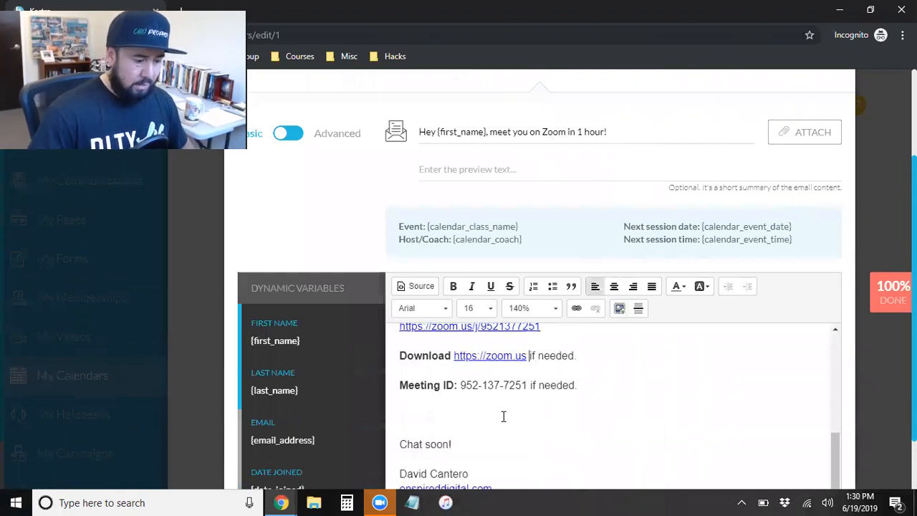
pyautogui.scroll(-2, 506, 420)
# Save the edited reminder email and the Email reminders section.
pyautogui.scroll(3, 623, 375)
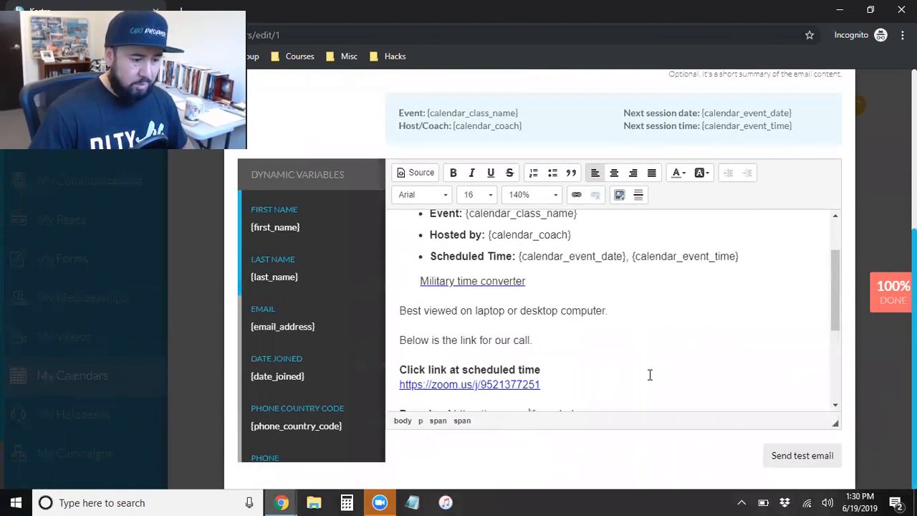
pyautogui.scroll(4, 790, 280)
pyautogui.click(823, 123)
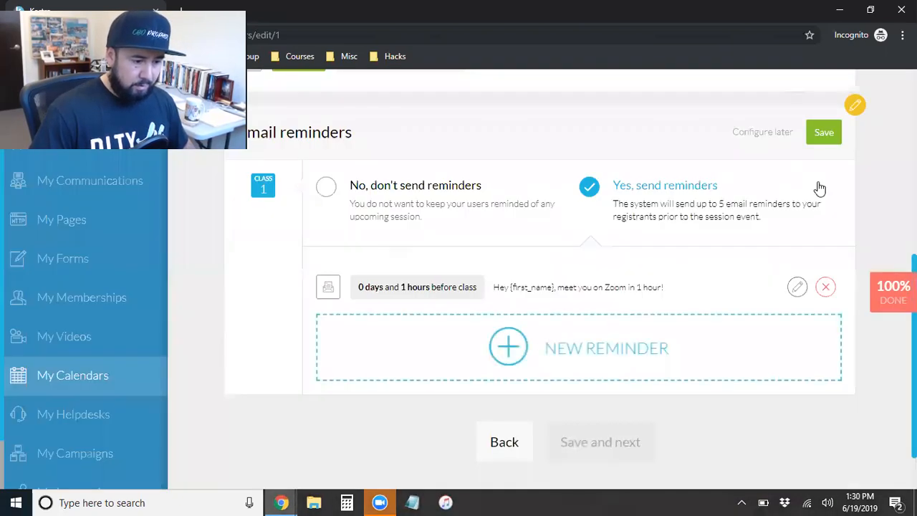
pyautogui.click(820, 136)
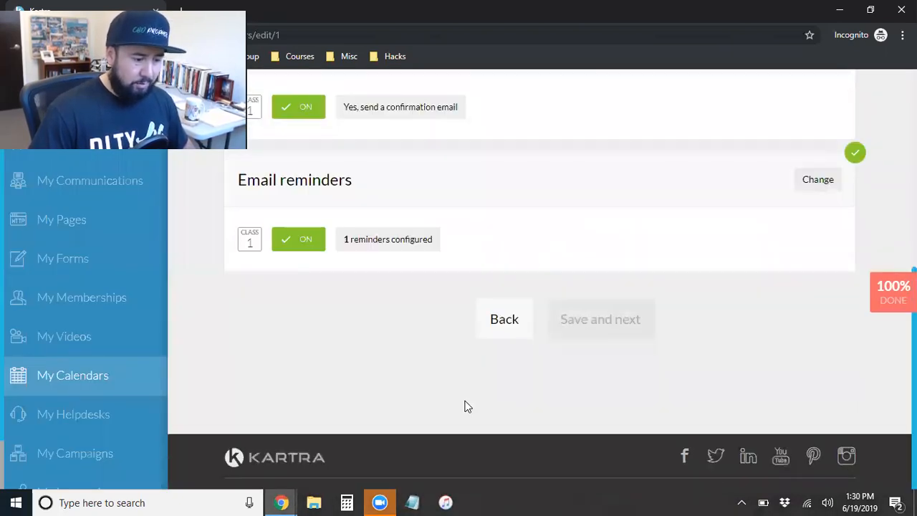
# Save the Communications, Permissions and Helpdesk stages with their existing settings and advance to Automations.
pyautogui.click(622, 327)
pyautogui.scroll(3, 623, 429)
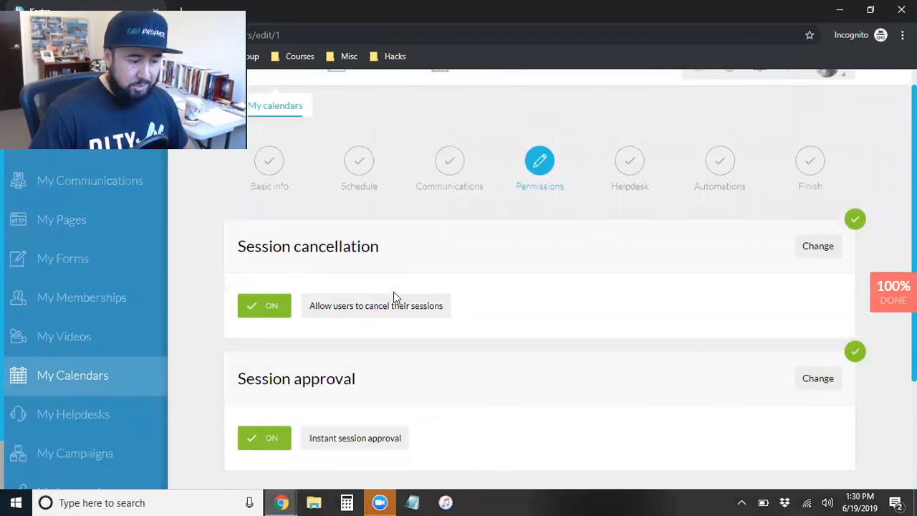
pyautogui.scroll(-3, 450, 290)
pyautogui.click(578, 398)
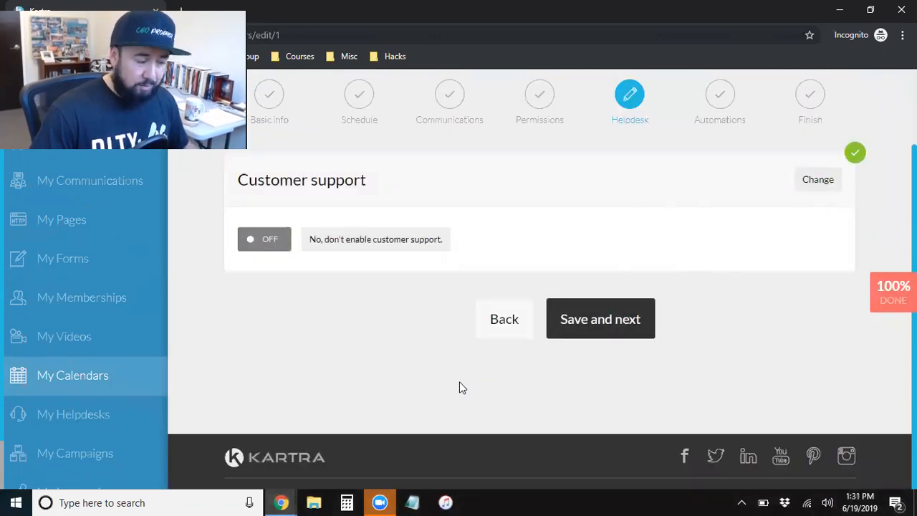
pyautogui.click(610, 337)
pyautogui.scroll(2, 406, 315)
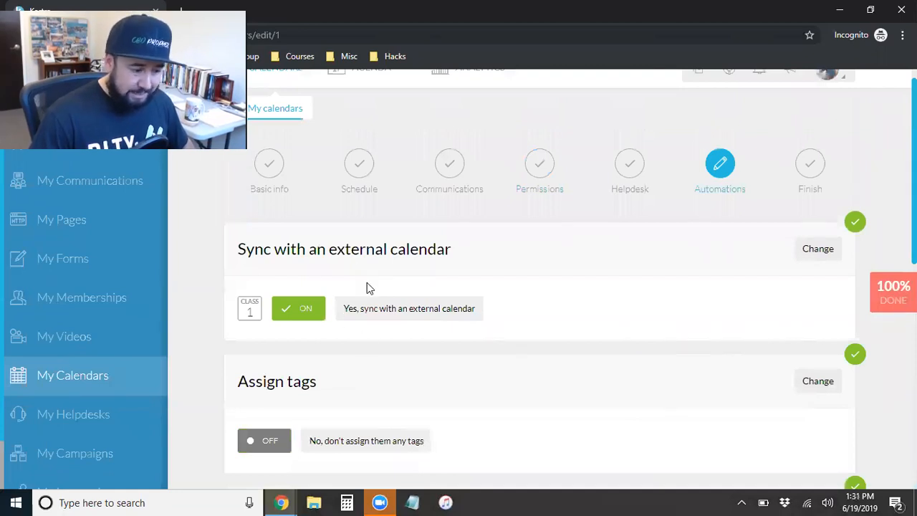
# Switch to the other Chrome window and close its Social Media Strategy Call, LinkedIn and Instagram tabs.
pyautogui.moveTo(293, 502)
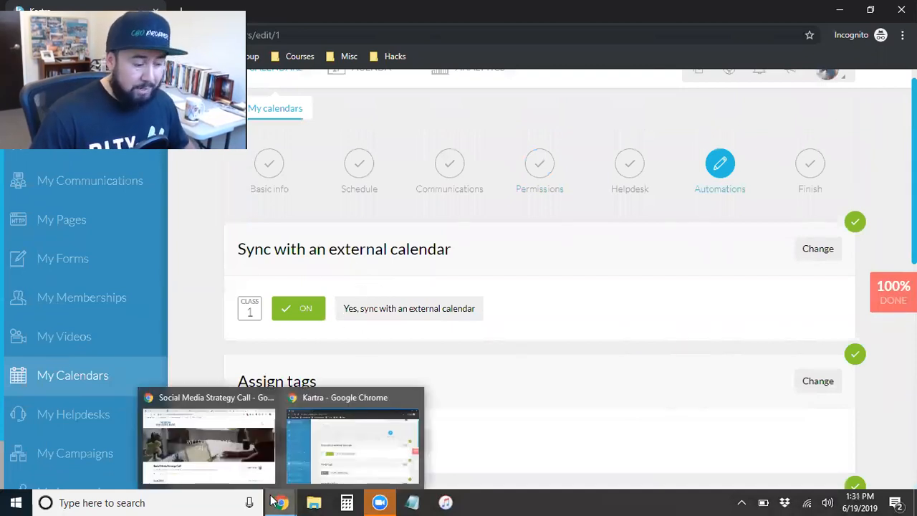
pyautogui.click(208, 436)
pyautogui.click(447, 40)
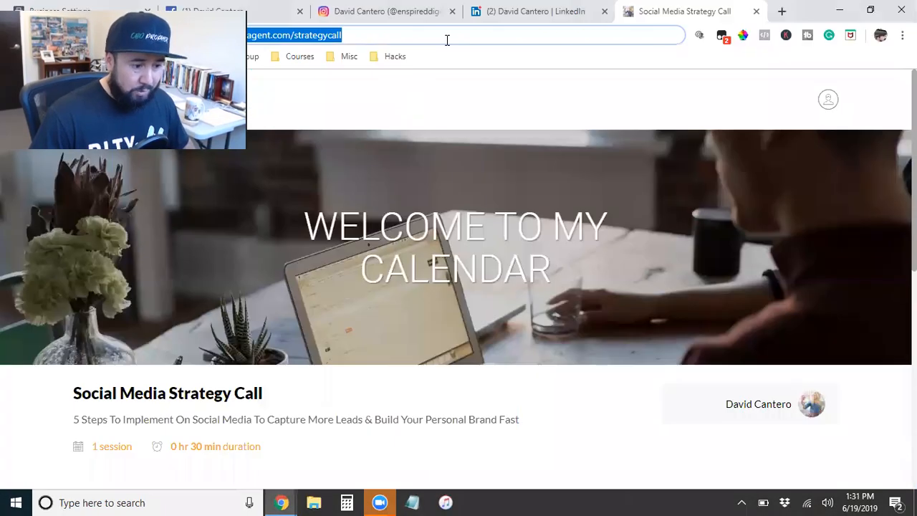
pyautogui.click(755, 10)
pyautogui.click(634, 13)
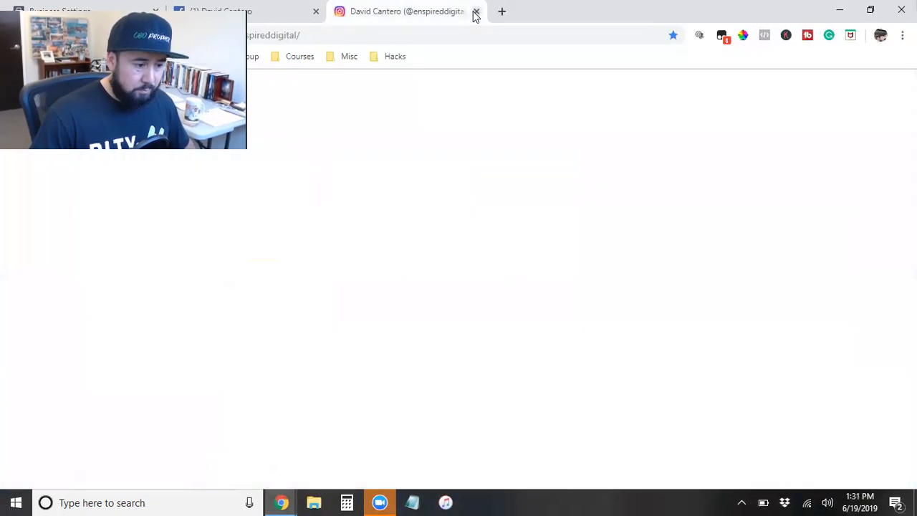
pyautogui.click(476, 12)
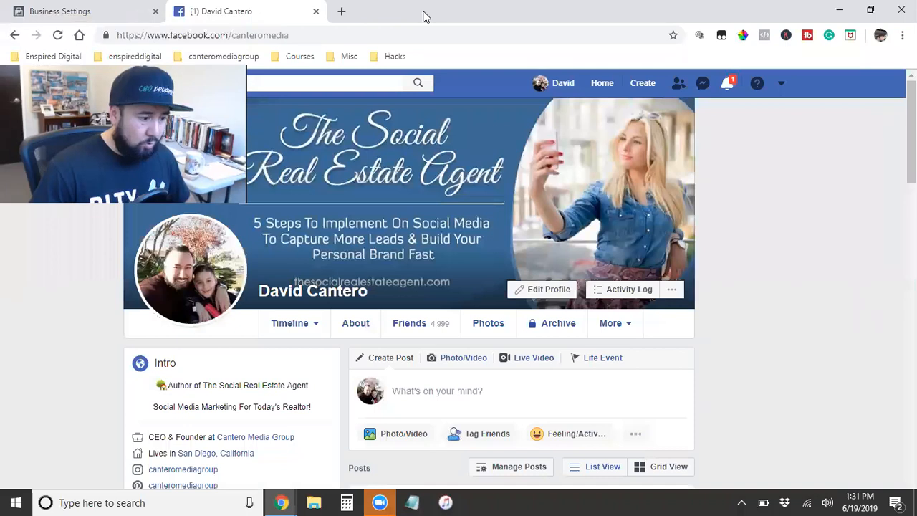
# Open the bookmarked Google Calendar in a new tab, switch to the media group account and close the first account's calendar.
pyautogui.hotkey('ctrl', 't')
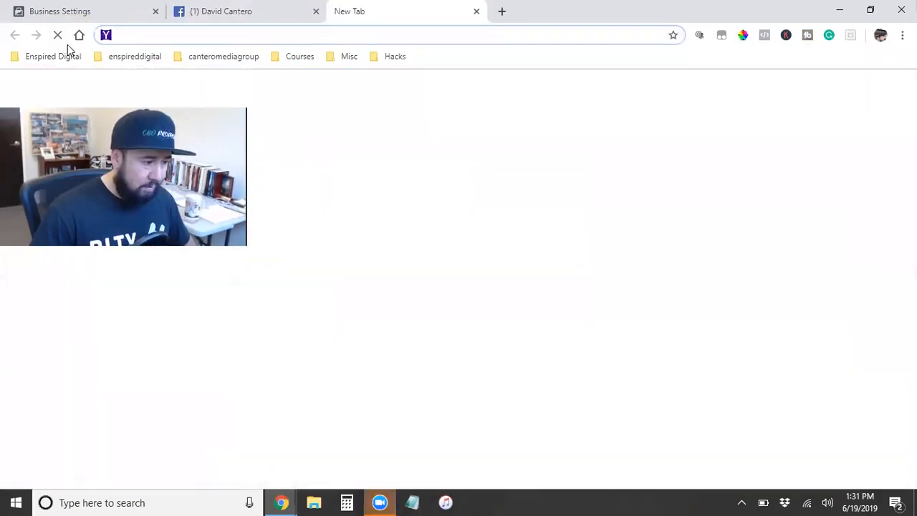
pyautogui.click(70, 56)
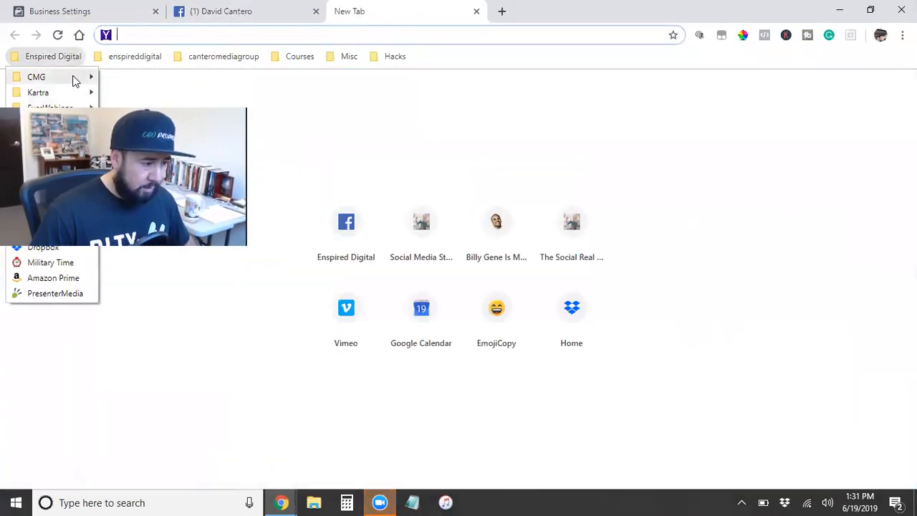
pyautogui.moveTo(74, 80)
pyautogui.click(143, 153)
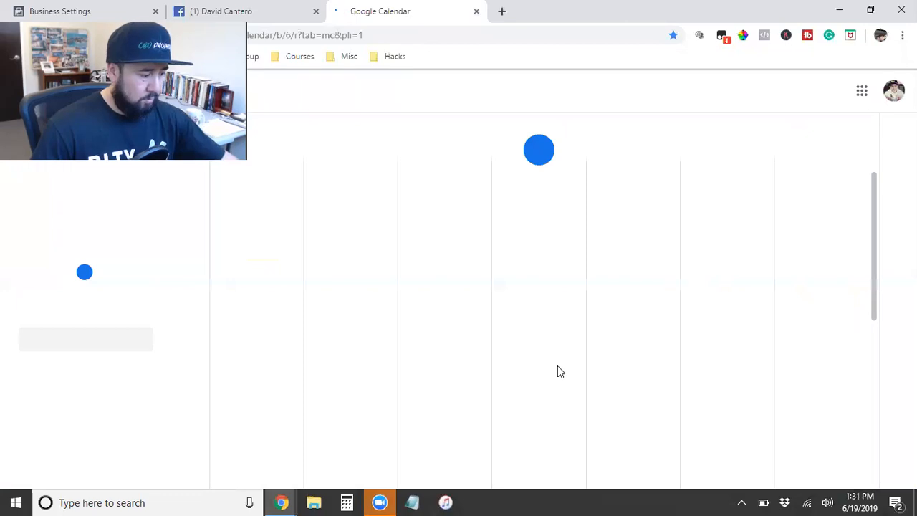
pyautogui.click(889, 100)
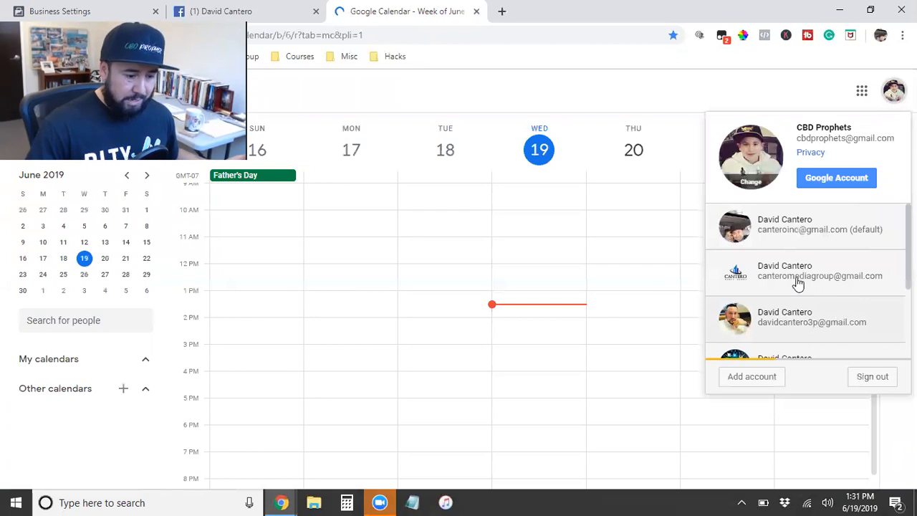
pyautogui.click(716, 281)
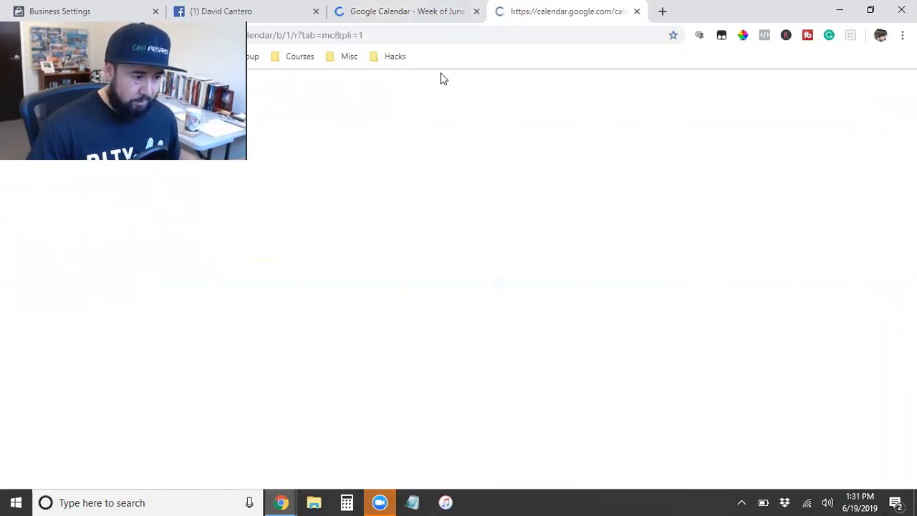
pyautogui.click(476, 12)
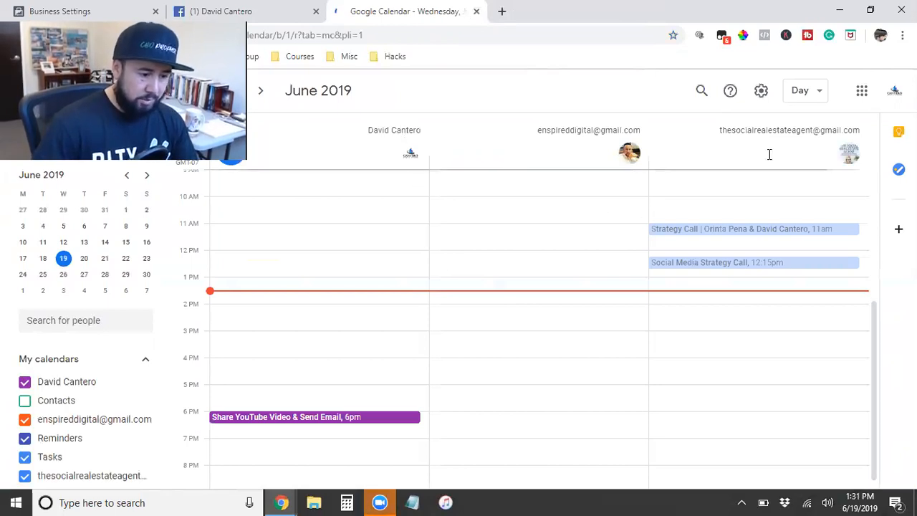
# Look over the day's strategy calls across the linked Google calendars, close the calendar and return to the Kartra window.
pyautogui.scroll(5, 552, 333)
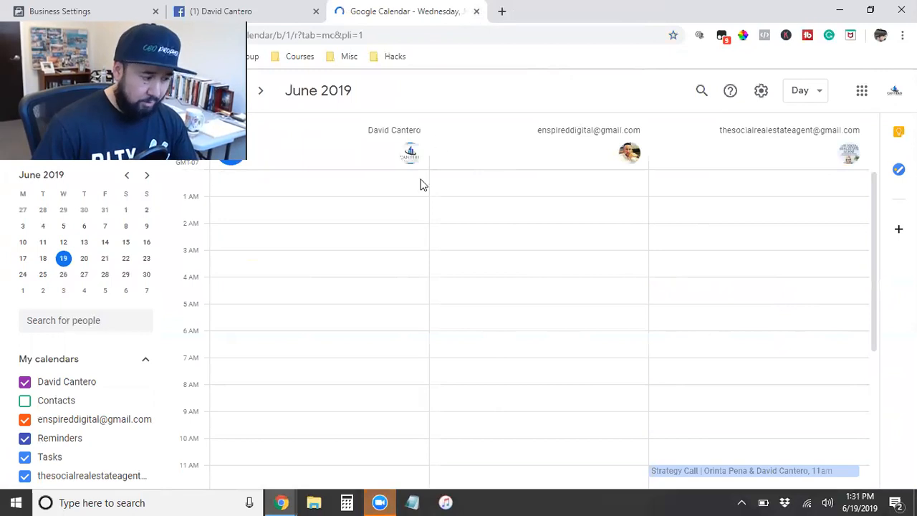
pyautogui.hotkey('ctrl', 'w')
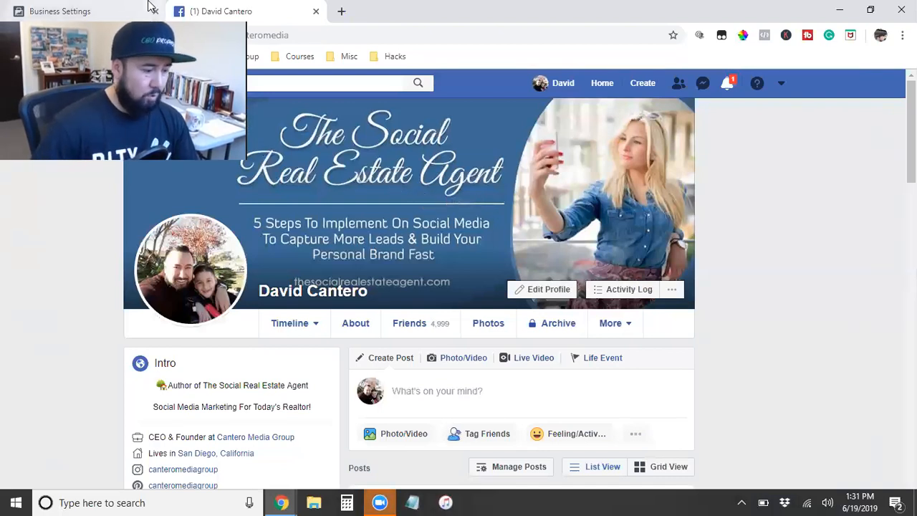
pyautogui.moveTo(287, 501)
pyautogui.click(387, 430)
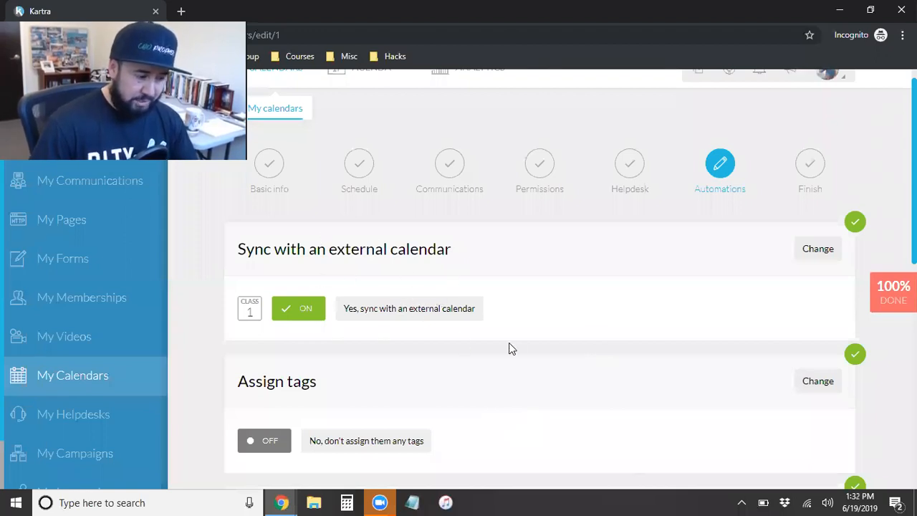
# Save the Automations stage with its existing tag, list, sequence and automation rule settings to finish the calendar.
pyautogui.scroll(-2, 509, 348)
pyautogui.scroll(-1, 272, 272)
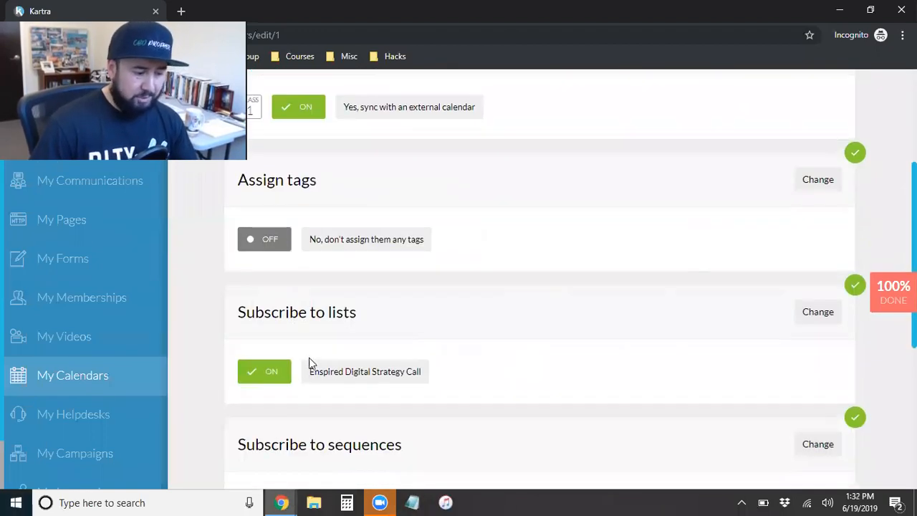
pyautogui.scroll(-1, 315, 350)
pyautogui.scroll(-2, 436, 308)
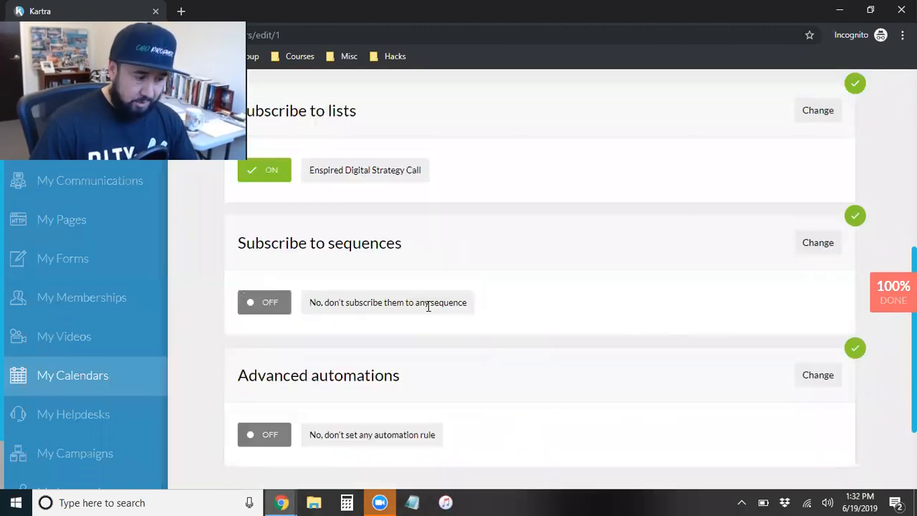
pyautogui.scroll(-1, 361, 278)
pyautogui.scroll(-1, 364, 280)
pyautogui.click(588, 381)
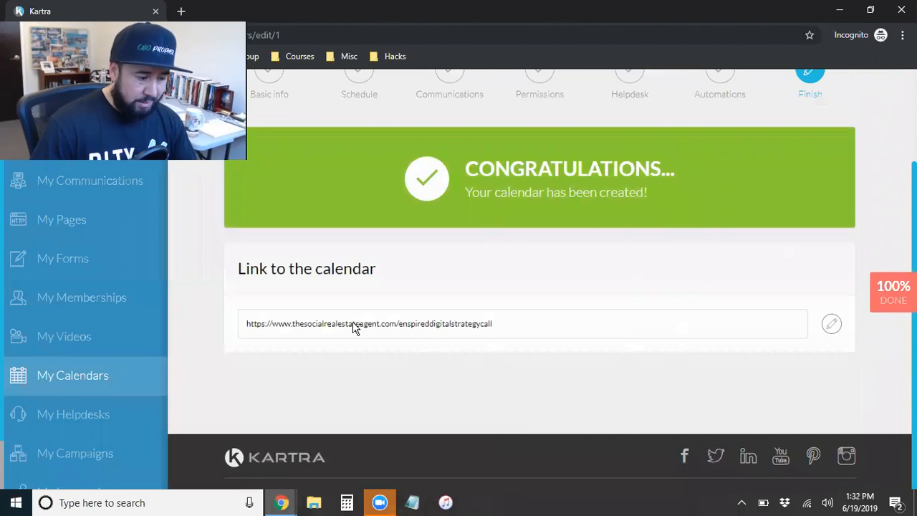
# Copy the finished calendar's link from the Finish stage and open it in a new tab.
pyautogui.click(358, 325)
pyautogui.rightClick(358, 326)
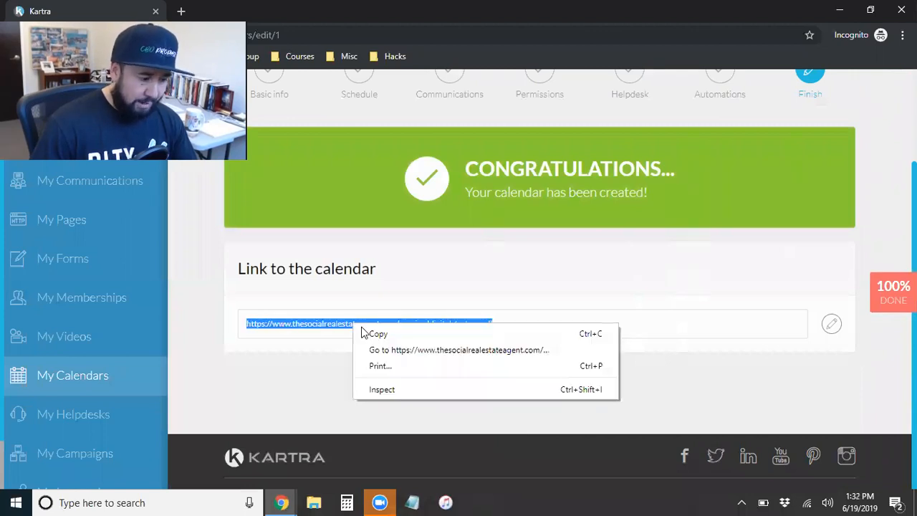
pyautogui.click(379, 332)
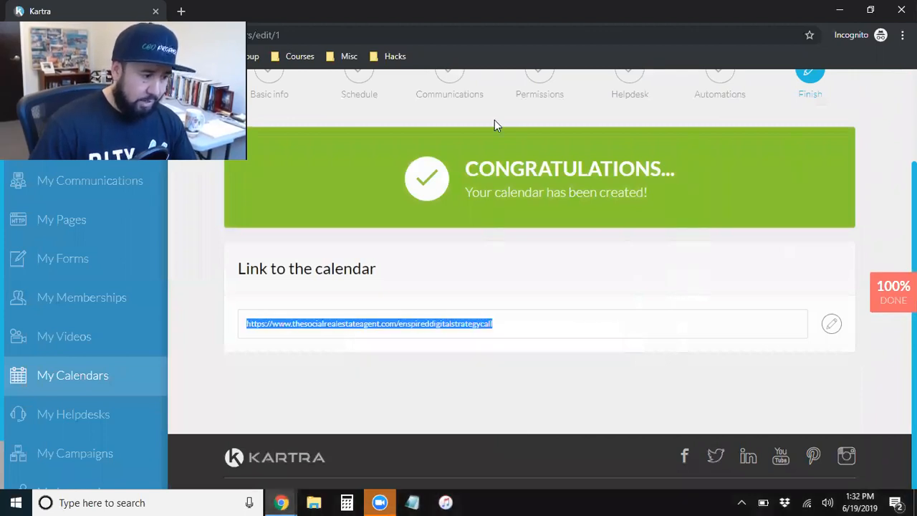
pyautogui.click(182, 16)
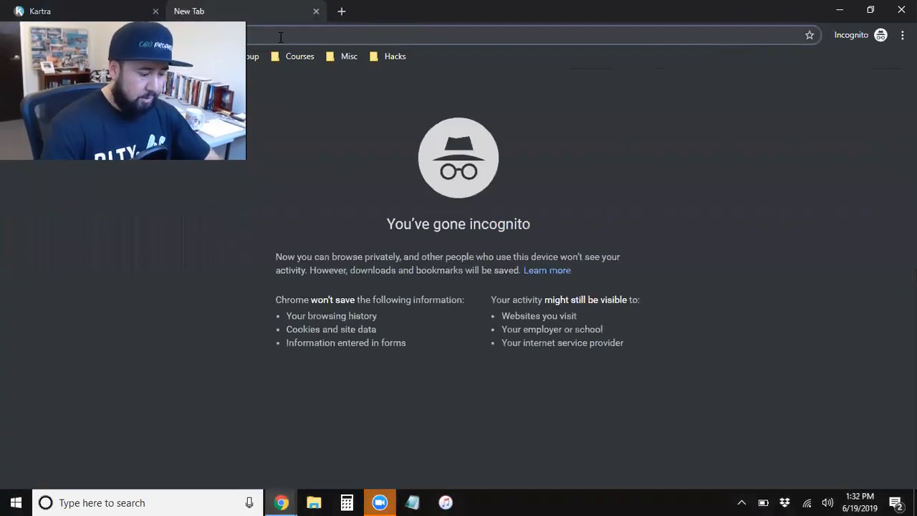
pyautogui.hotkey('ctrl', 'v')
pyautogui.press('Return')
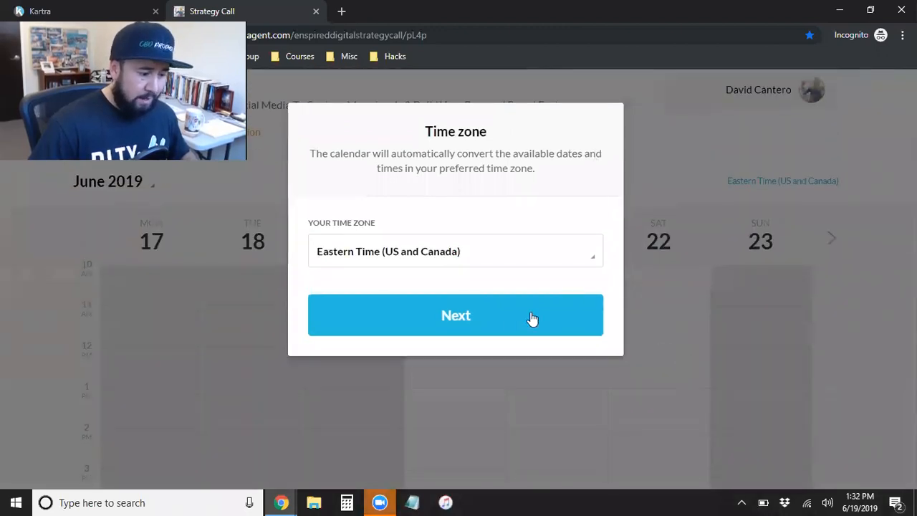
# Accept Eastern Time (US and Canada) to view the Strategy Call booking page, and return to the calendar's Finish stage in Kartra.
pyautogui.click(497, 321)
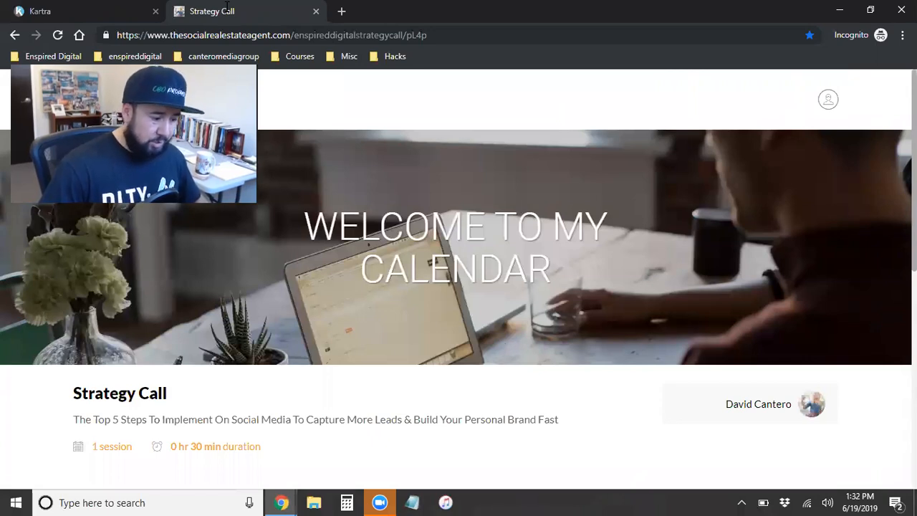
pyautogui.click(77, 5)
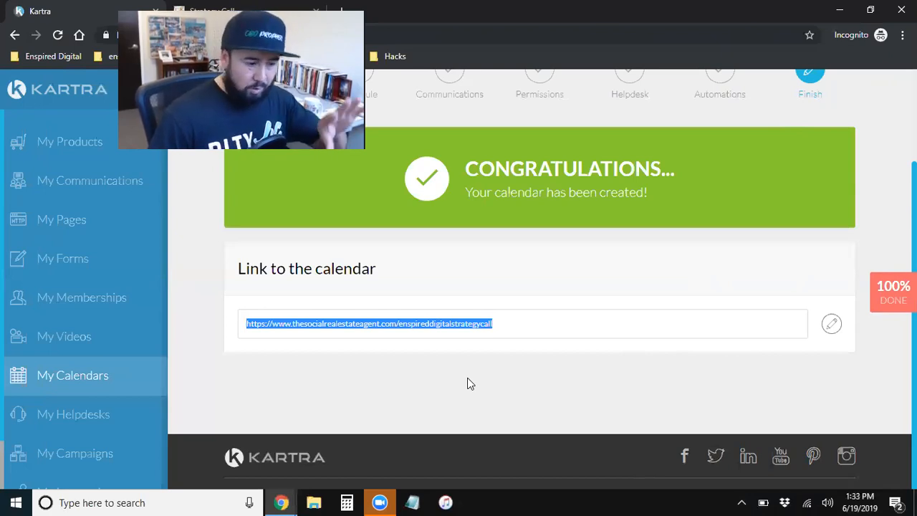
pyautogui.scroll(2, 462, 399)
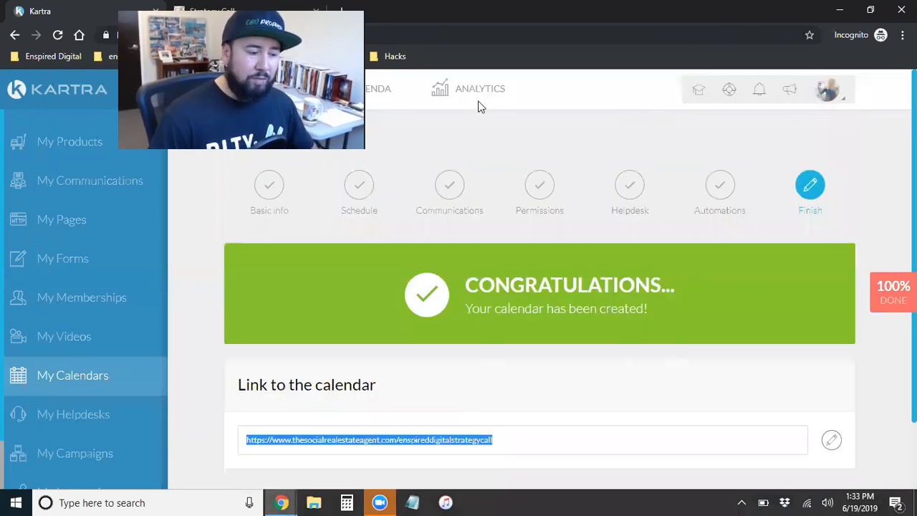